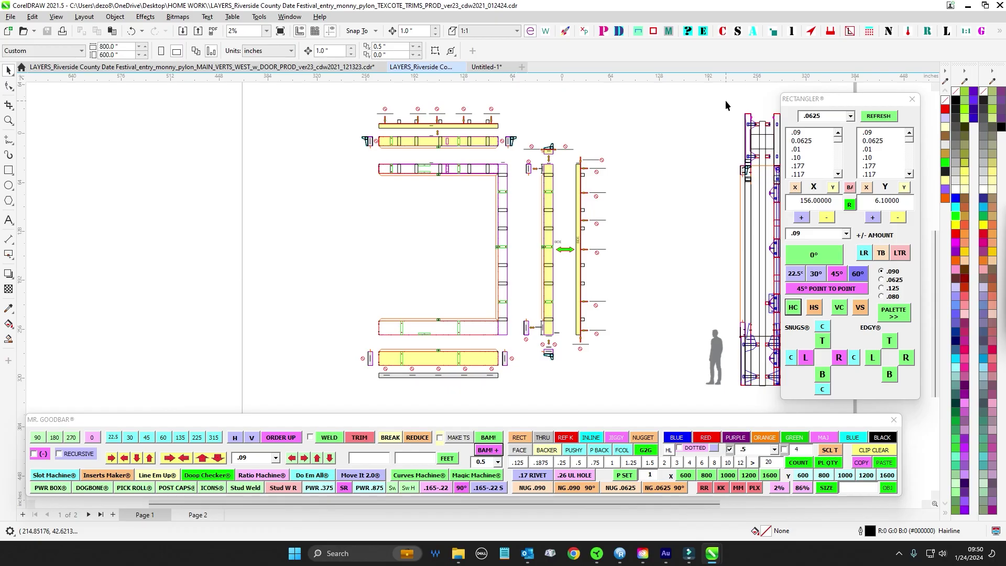
Examine the pylon trim layout, including the yellow top, side and bottom views around the outlined frame.
scroll(419, 252, up, 3)
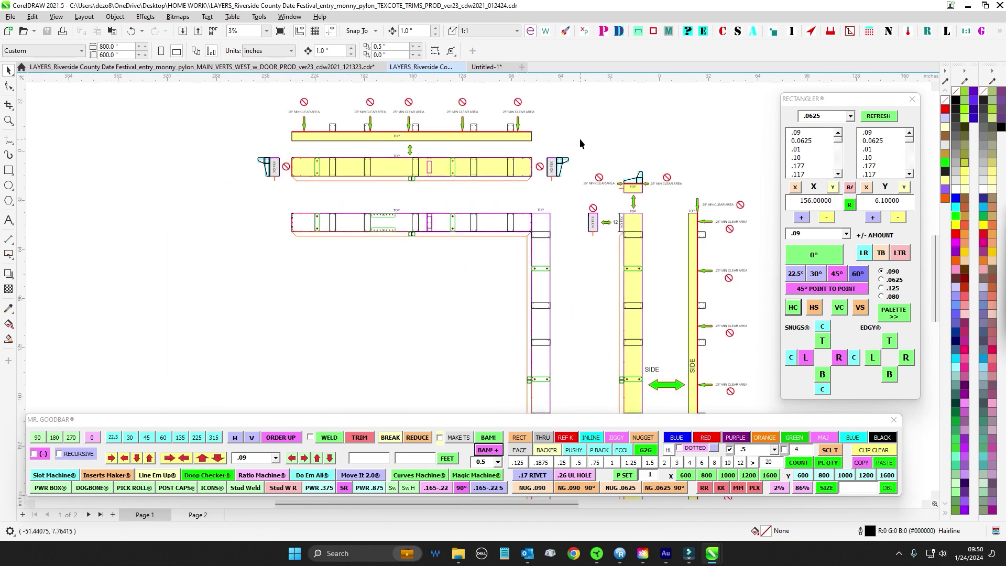
scroll(586, 207, up, 3)
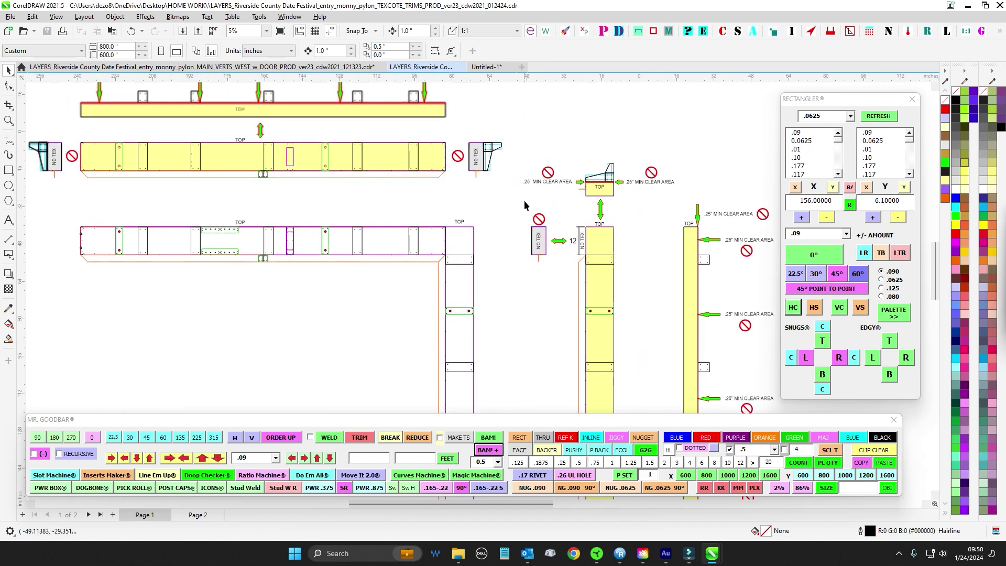
drag(269, 195, 400, 209)
scroll(102, 130, up, 2)
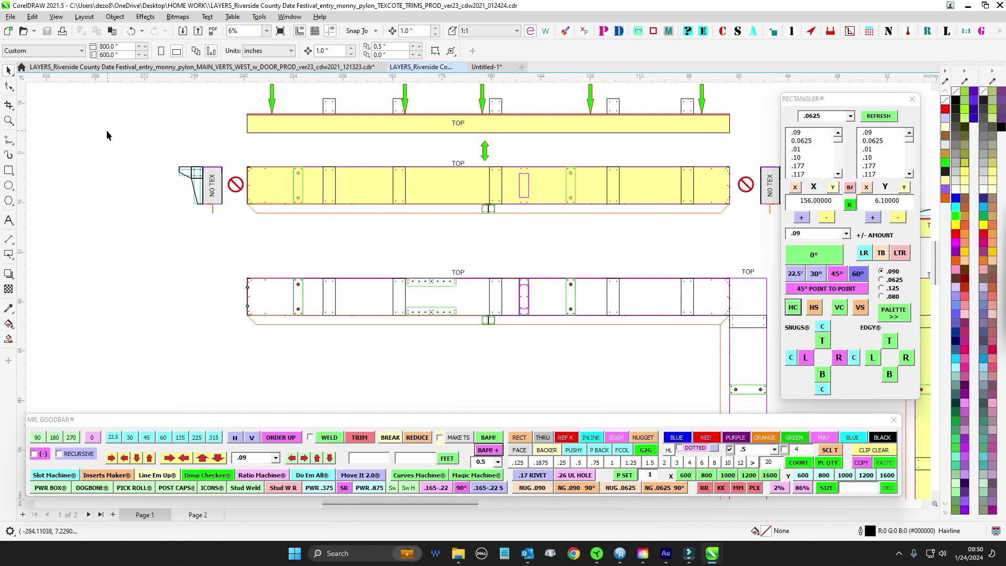
scroll(107, 135, down, 4)
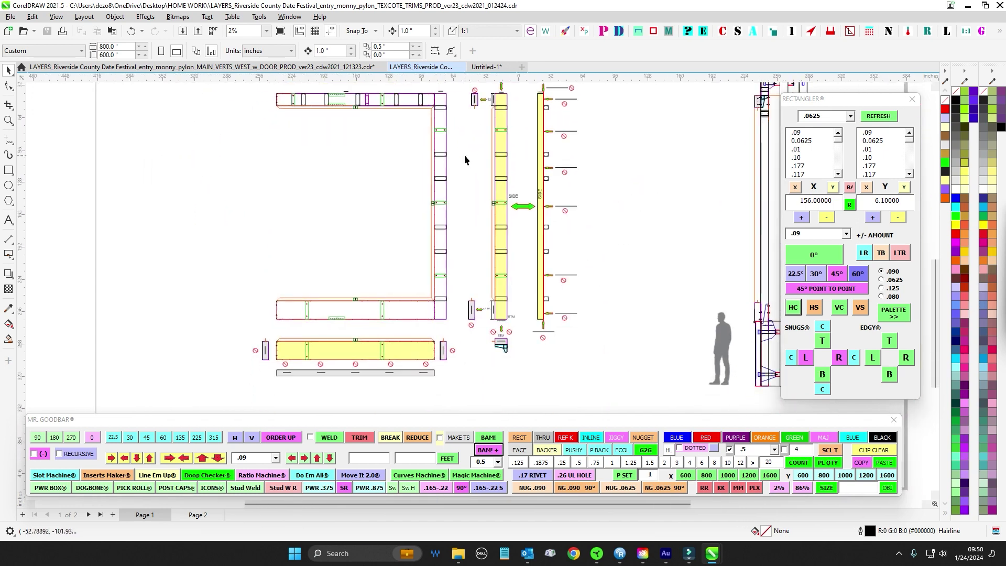
drag(627, 225, 617, 243)
drag(392, 253, 405, 233)
scroll(411, 191, up, 1)
scroll(410, 196, down, 2)
scroll(403, 229, up, 1)
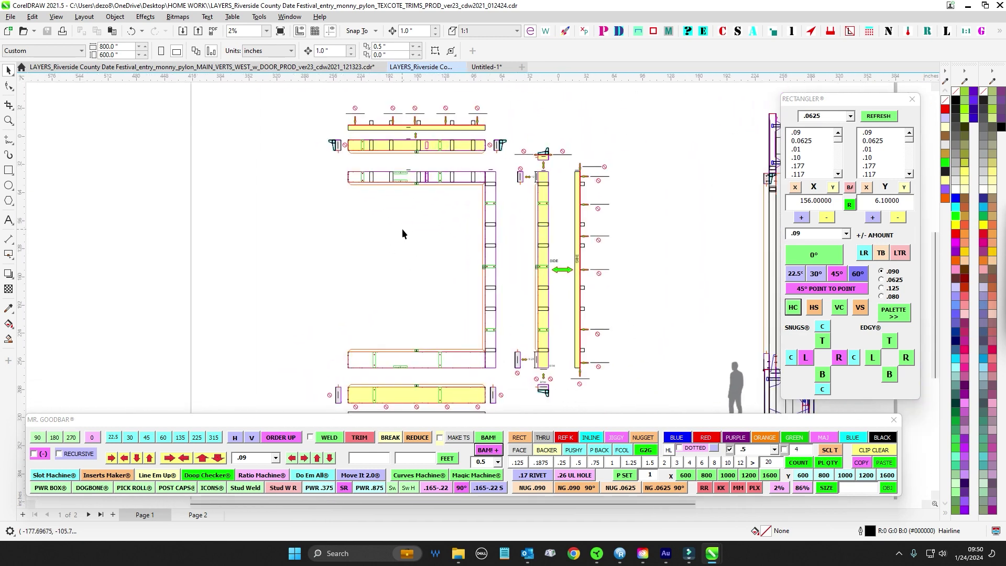
scroll(399, 130, up, 1)
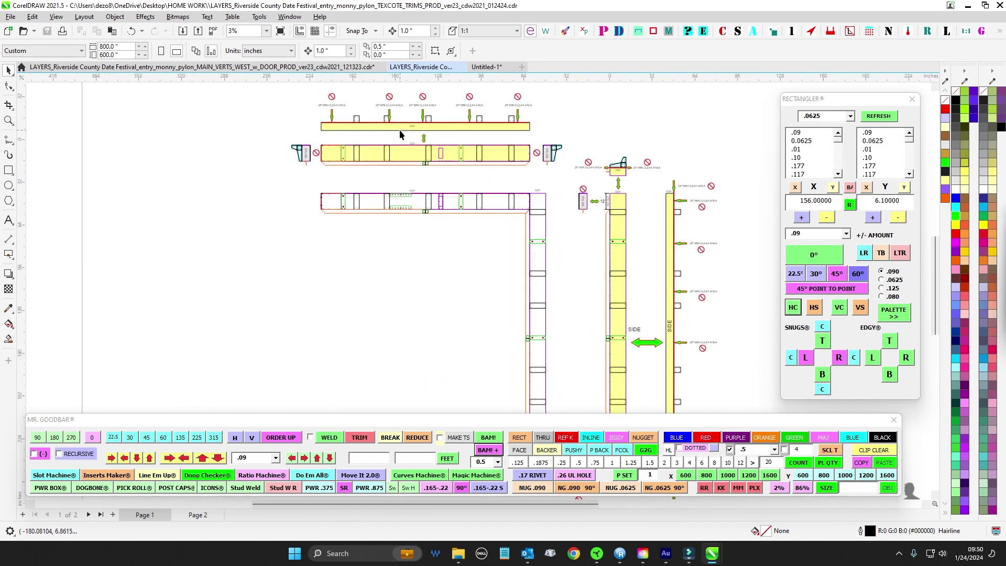
scroll(519, 153, up, 1)
scroll(531, 140, down, 2)
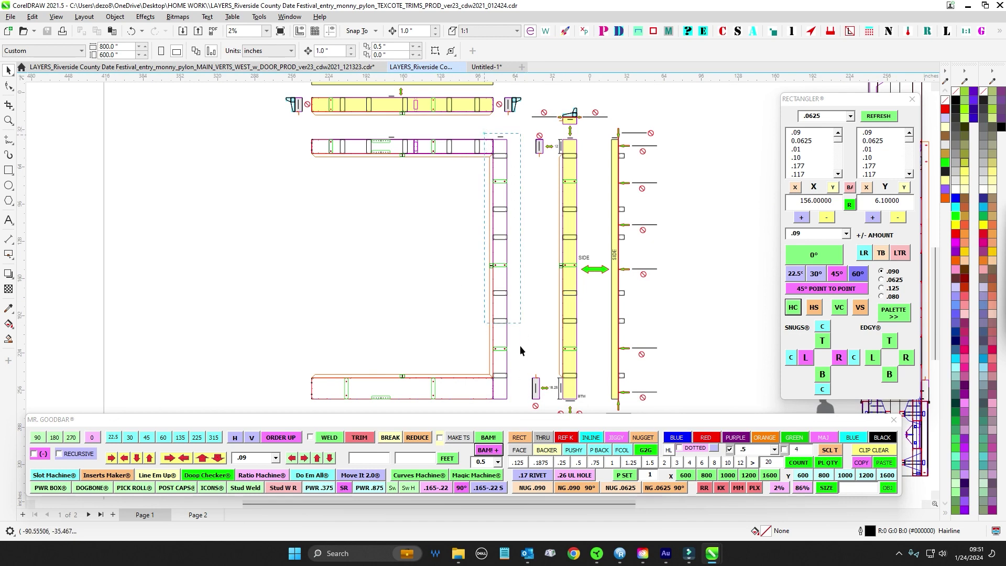
Inspect the frame's vertical leg, top section and bottom section, selecting the leg's parts and then the top section's parts.
drag(520, 350, 513, 407)
scroll(420, 292, down, 1)
scroll(381, 262, up, 1)
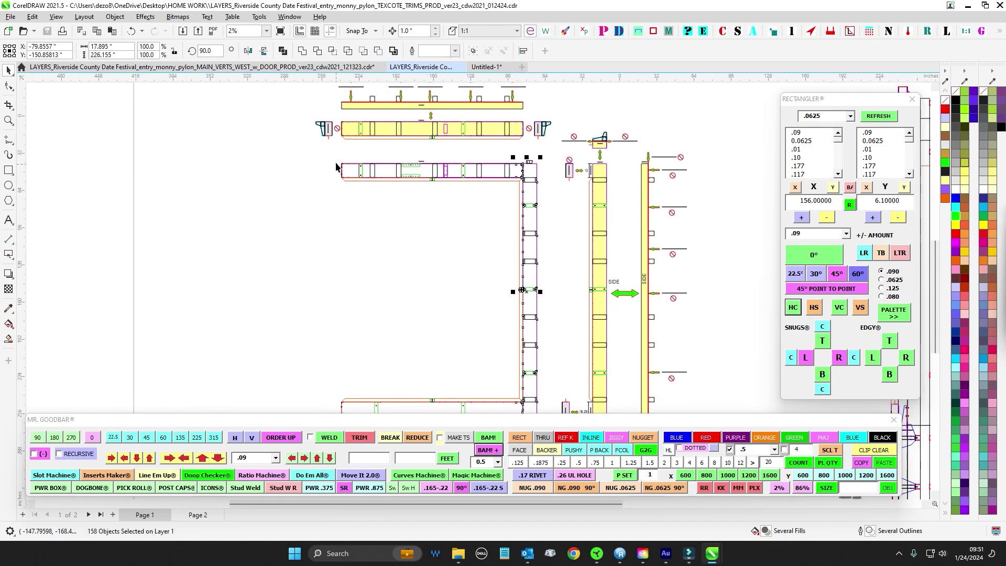
drag(330, 155, 529, 185)
scroll(528, 169, up, 2)
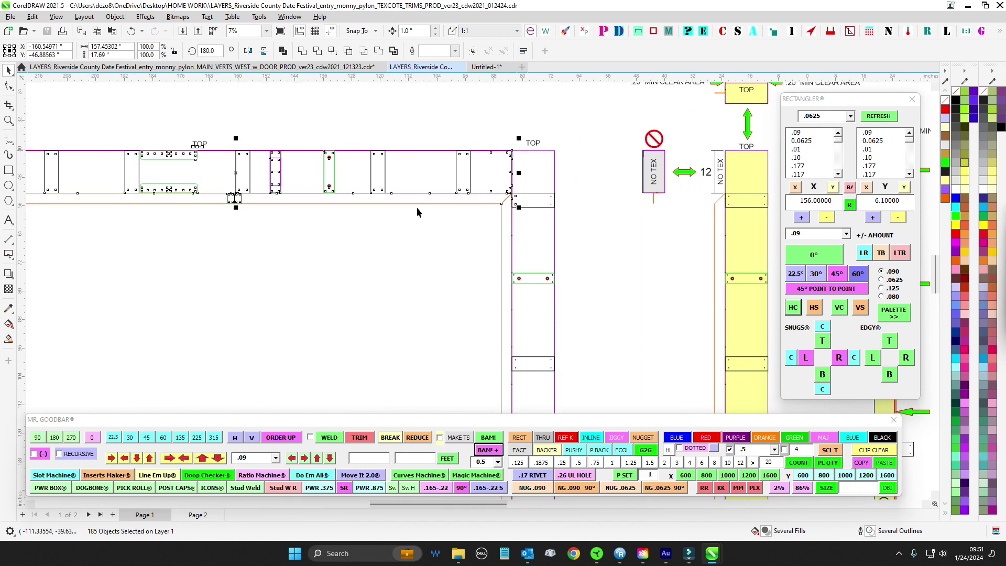
scroll(439, 144, down, 1)
scroll(413, 248, down, 1)
drag(396, 296, 461, 108)
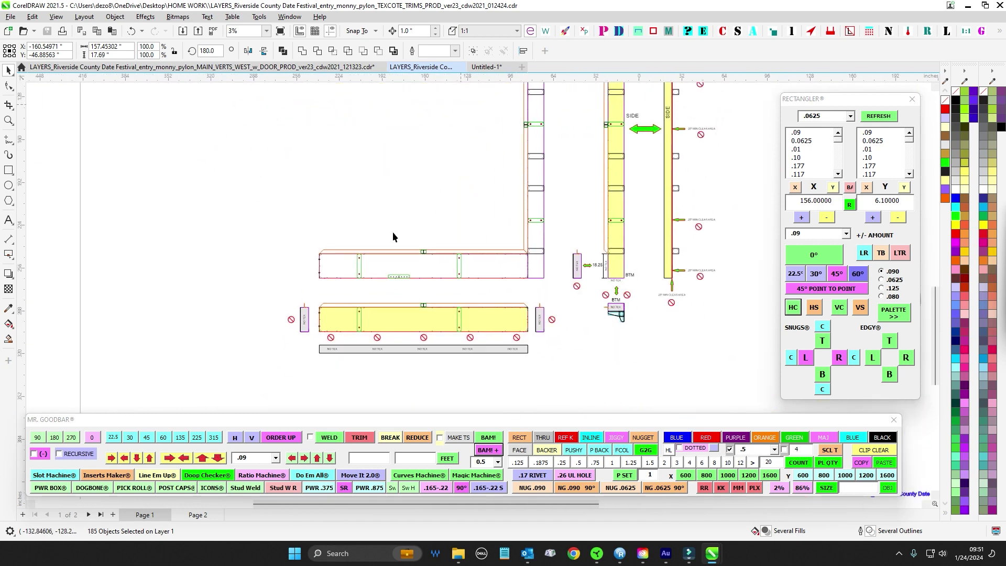
scroll(392, 232, up, 1)
drag(260, 233, 620, 207)
scroll(590, 294, up, 2)
scroll(614, 250, down, 1)
click(637, 247)
drag(527, 154, 471, 285)
scroll(472, 218, down, 1)
drag(444, 234, 412, 307)
scroll(438, 132, up, 1)
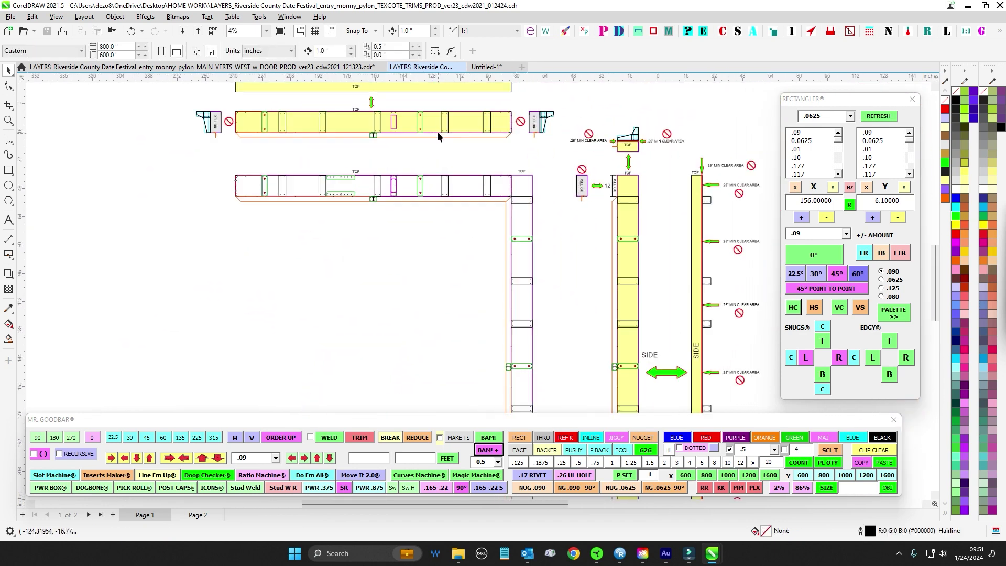
Select the tall yellow side panel and compare it with the frame's top section and vertical leg.
click(432, 122)
click(631, 222)
scroll(552, 286, down, 1)
drag(553, 286, 490, 152)
drag(496, 239, 545, 179)
drag(558, 144, 592, 428)
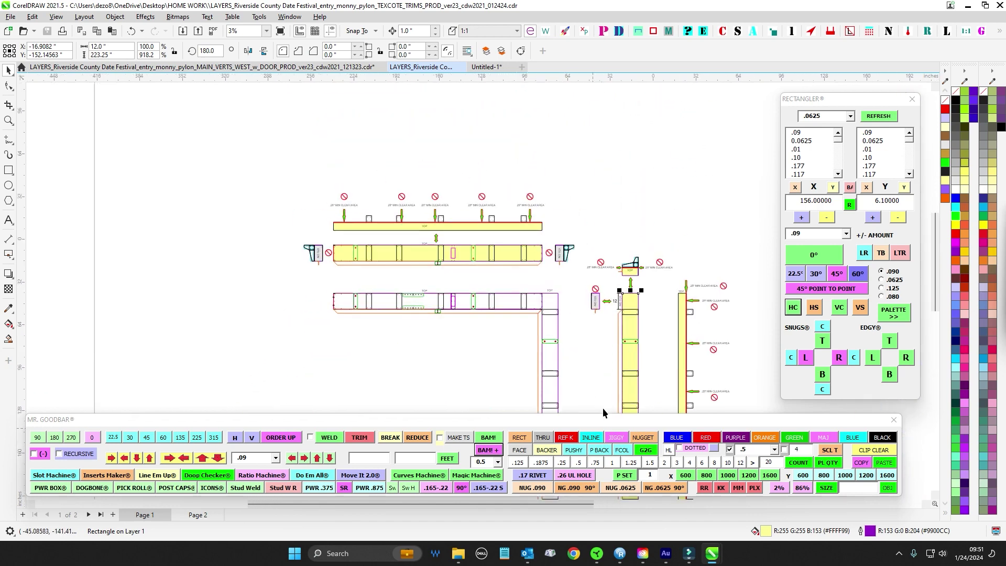
scroll(435, 284, up, 2)
scroll(388, 205, down, 2)
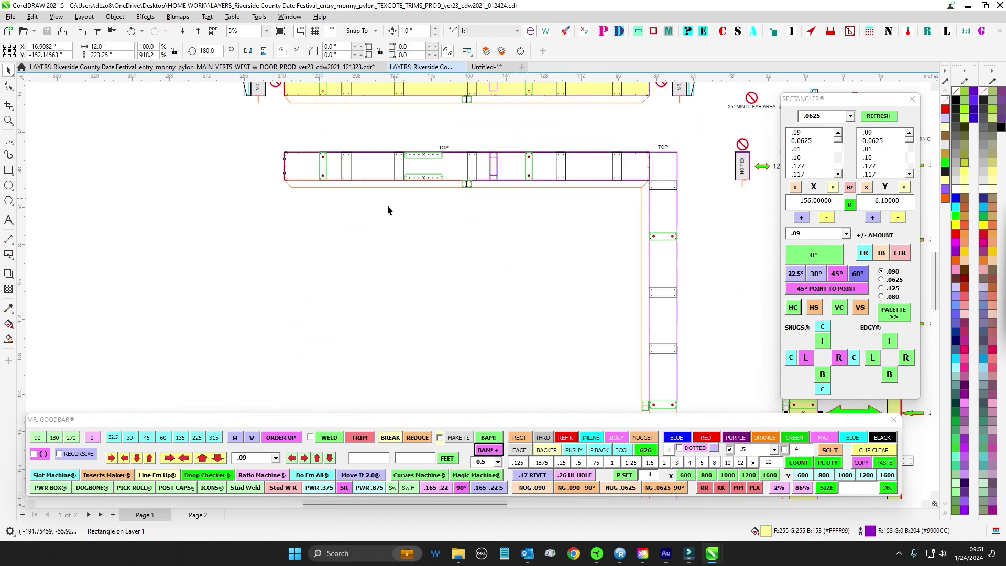
Inspect the orange 3-inch-wide rectangles along the yellow side panel, selecting the lower and then the upper one.
click(385, 208)
scroll(598, 191, down, 2)
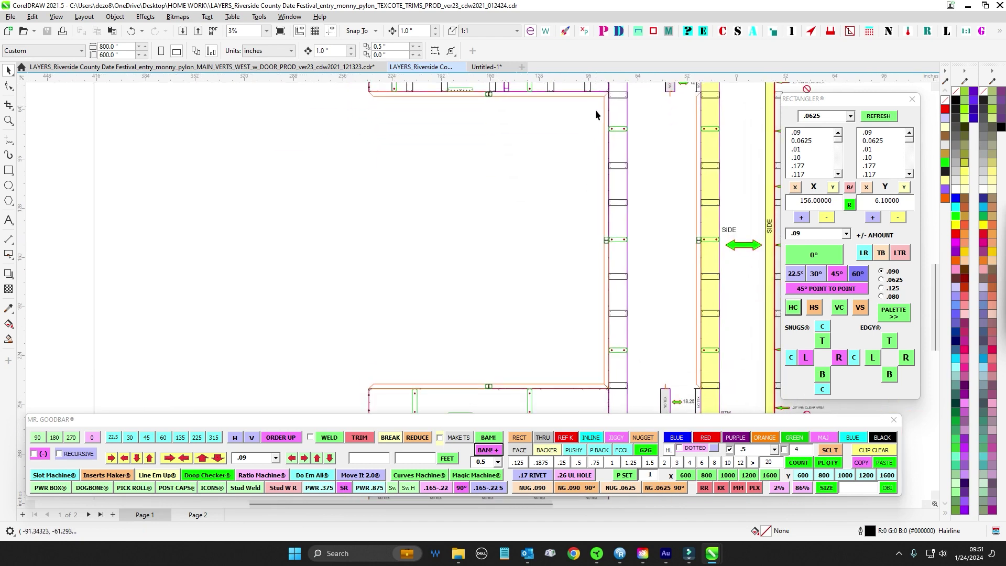
drag(536, 360, 328, 303)
scroll(505, 276, up, 1)
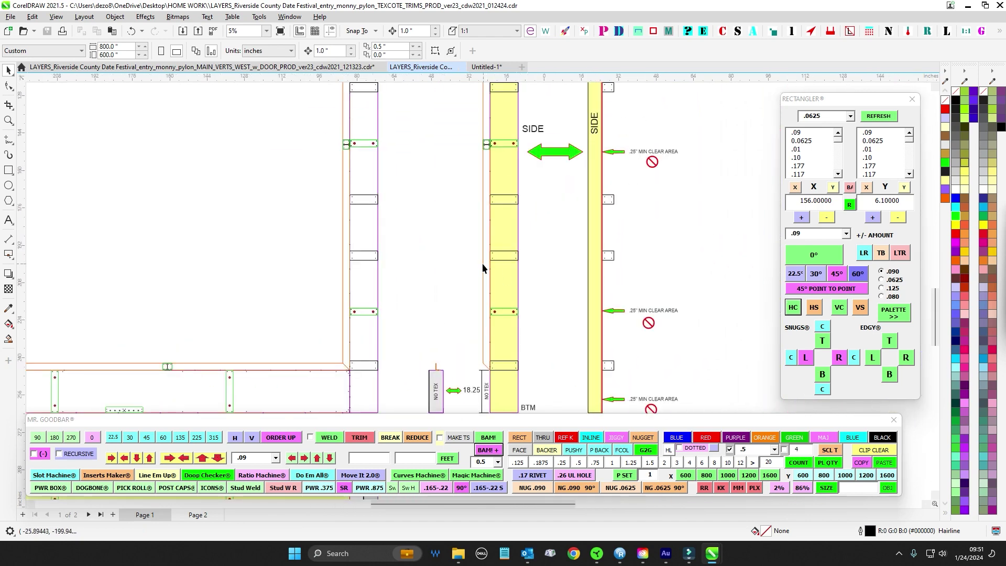
click(482, 268)
scroll(482, 267, down, 2)
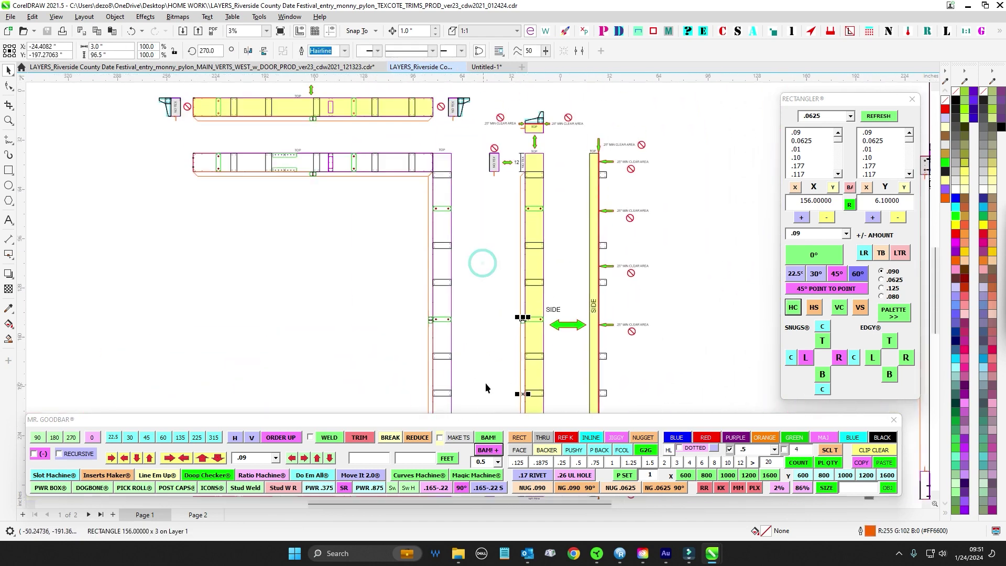
click(520, 190)
click(520, 189)
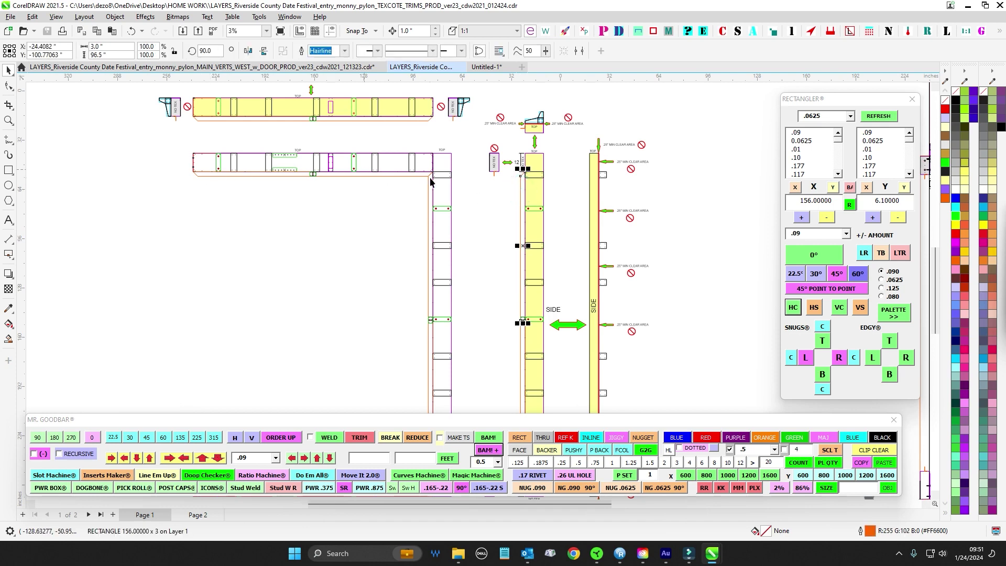
drag(319, 282, 531, 205)
scroll(469, 266, up, 1)
scroll(501, 228, down, 4)
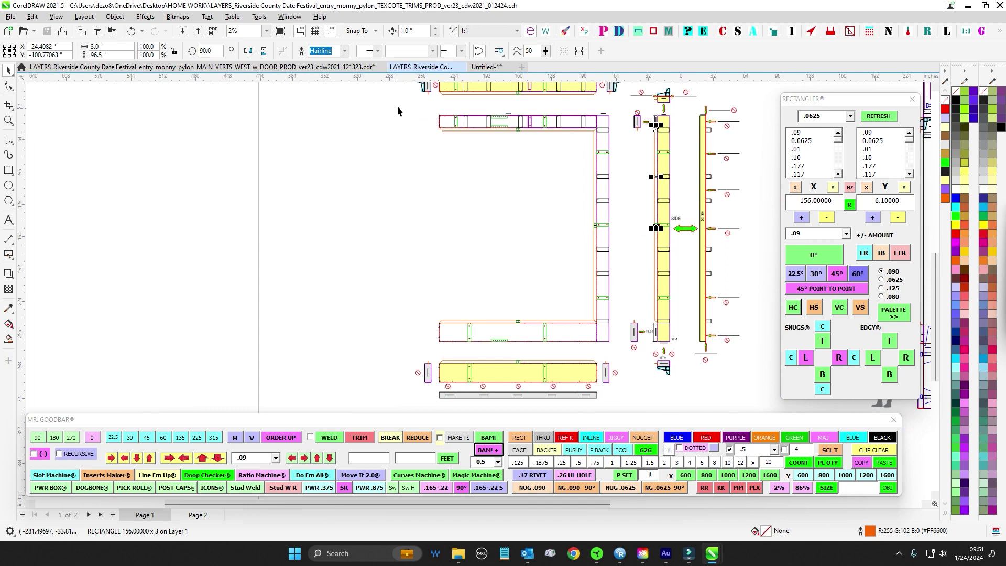
Check the open side of the frame, then examine the .25" MIN CLEAR AREA notes above the top trim.
drag(399, 106, 438, 348)
drag(479, 212, 447, 275)
click(471, 225)
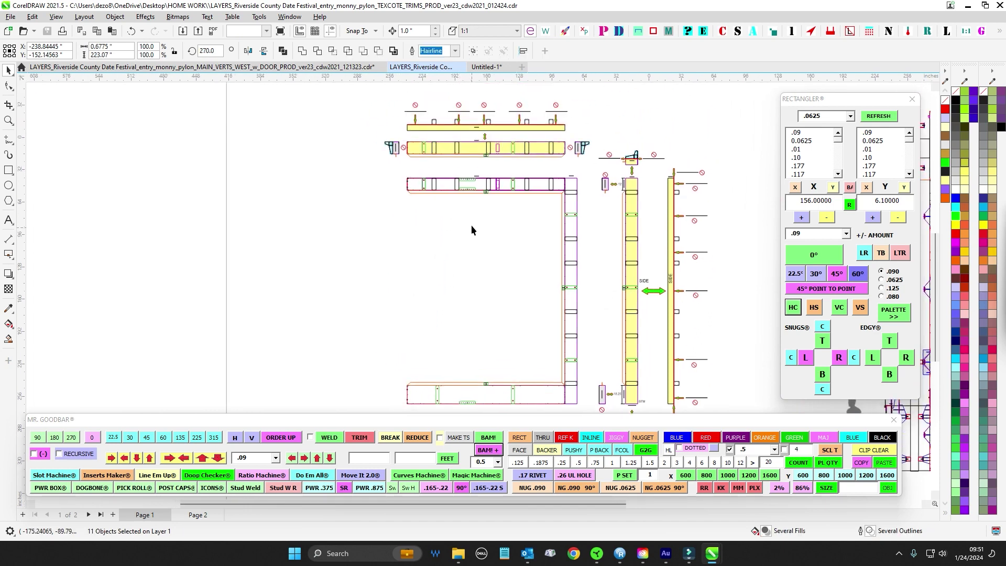
scroll(471, 225, up, 3)
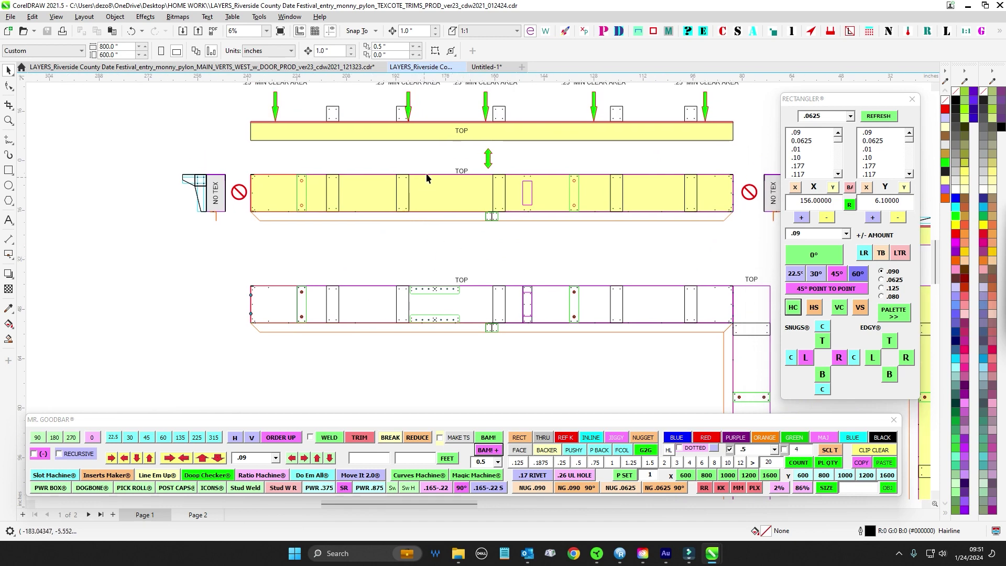
scroll(435, 155, up, 1)
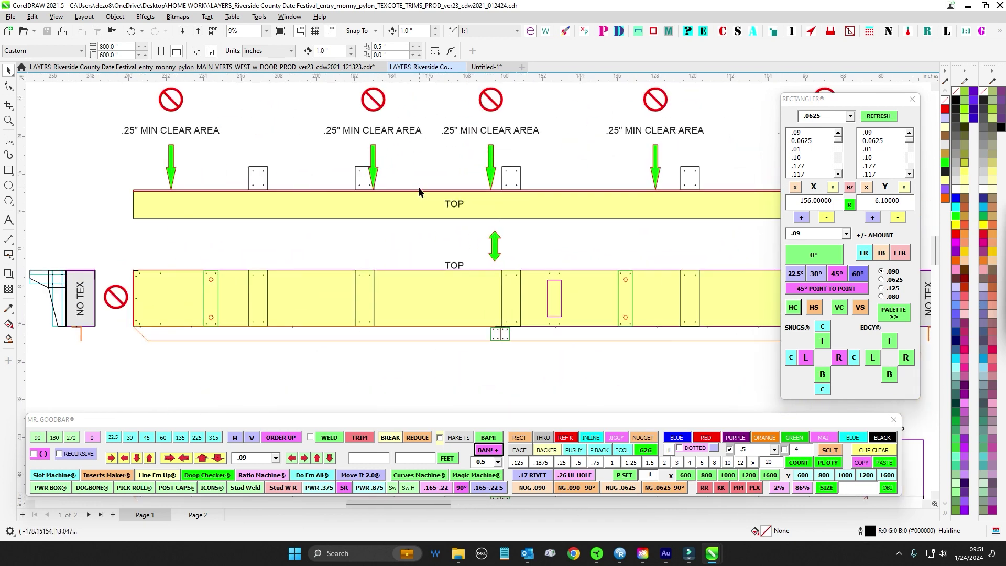
scroll(419, 192, down, 1)
scroll(426, 202, down, 5)
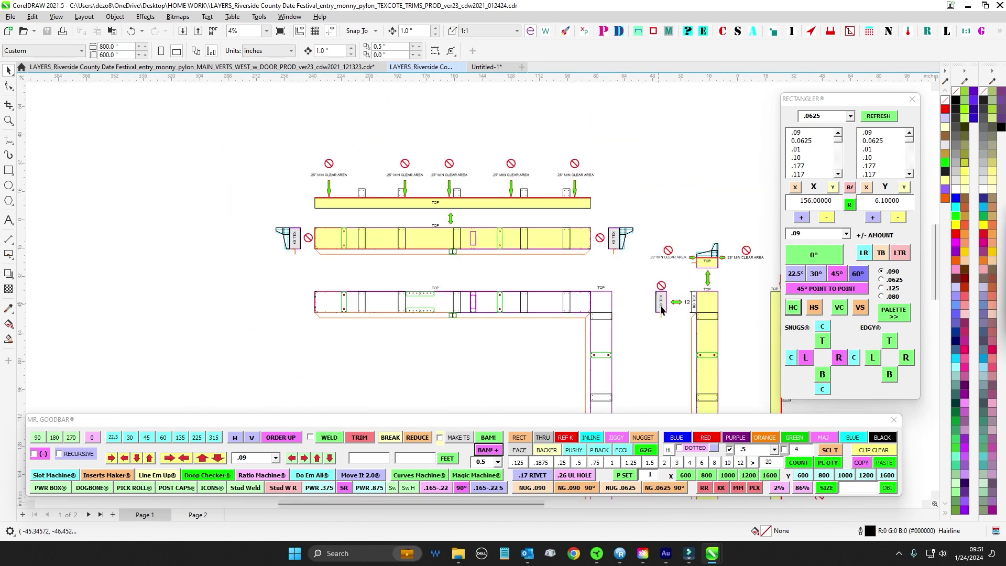
Compare the trim views with the pylon side section beside the human silhouette.
scroll(554, 344, up, 1)
click(555, 344)
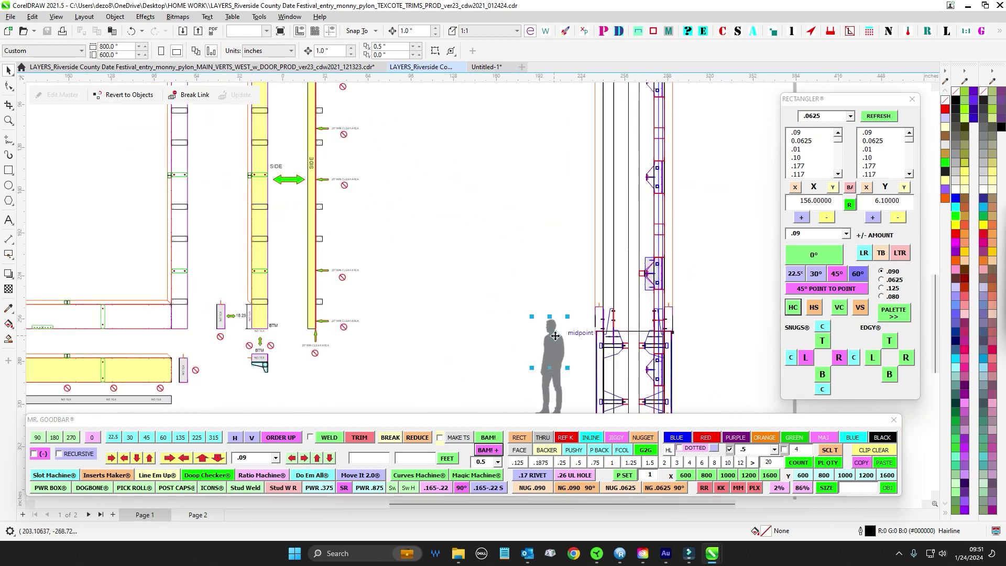
drag(487, 283, 580, 362)
drag(340, 132, 430, 206)
scroll(411, 197, up, 3)
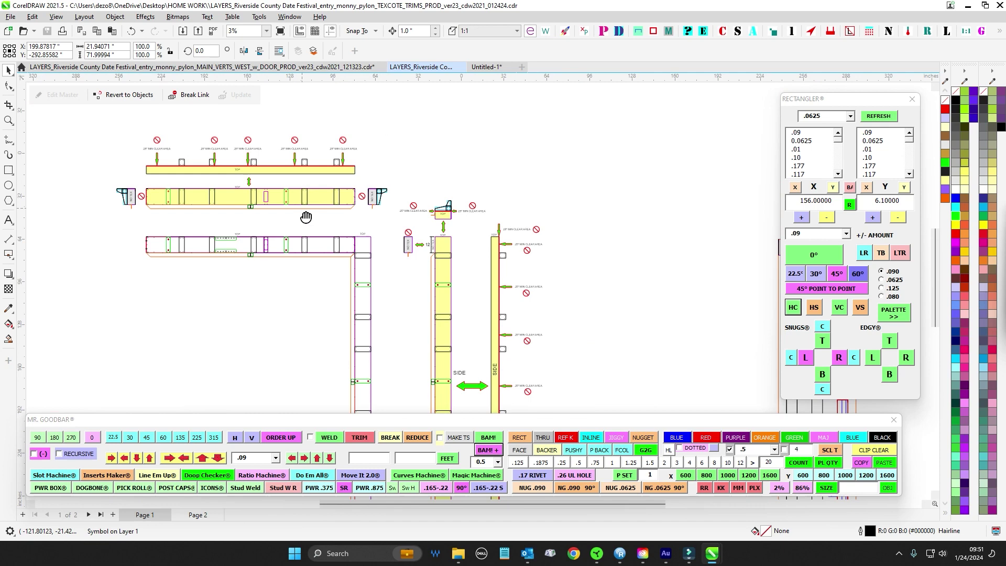
scroll(414, 178, up, 2)
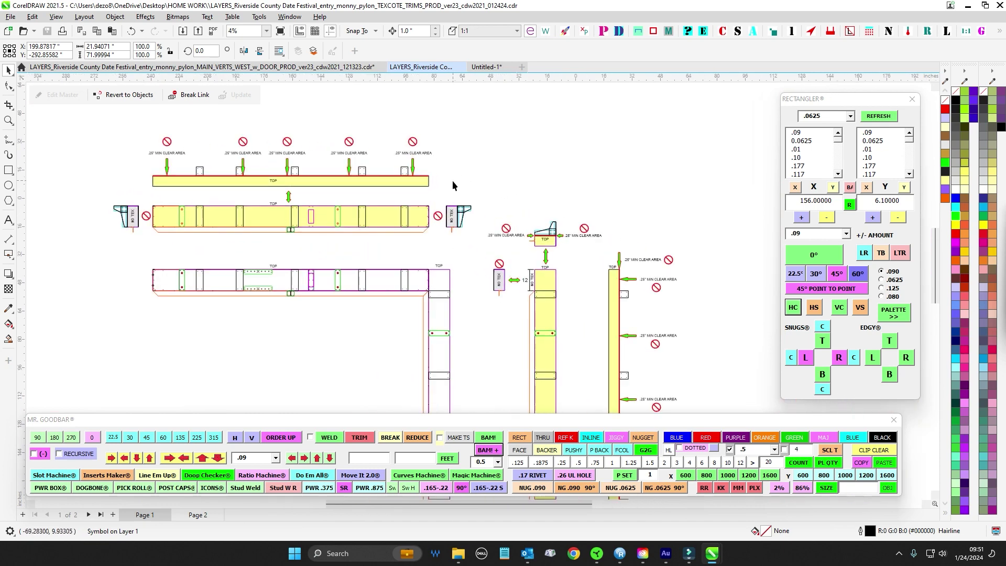
scroll(452, 180, up, 1)
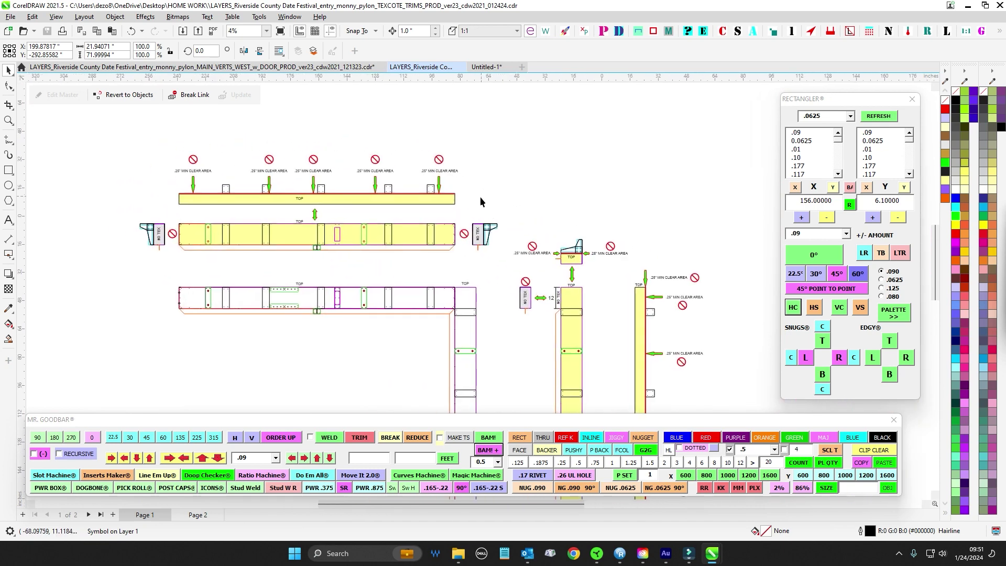
scroll(582, 196, down, 4)
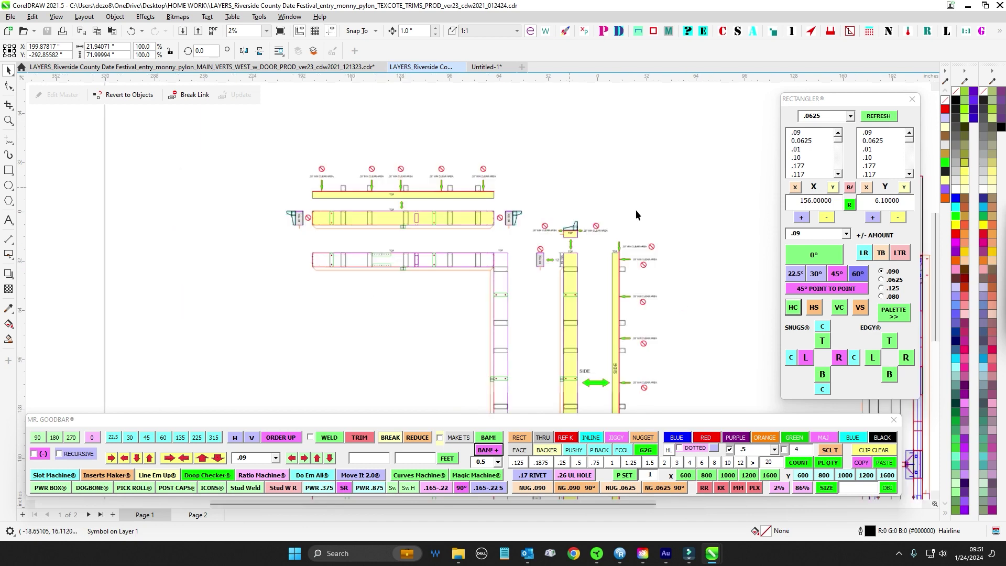
drag(636, 209, 471, 194)
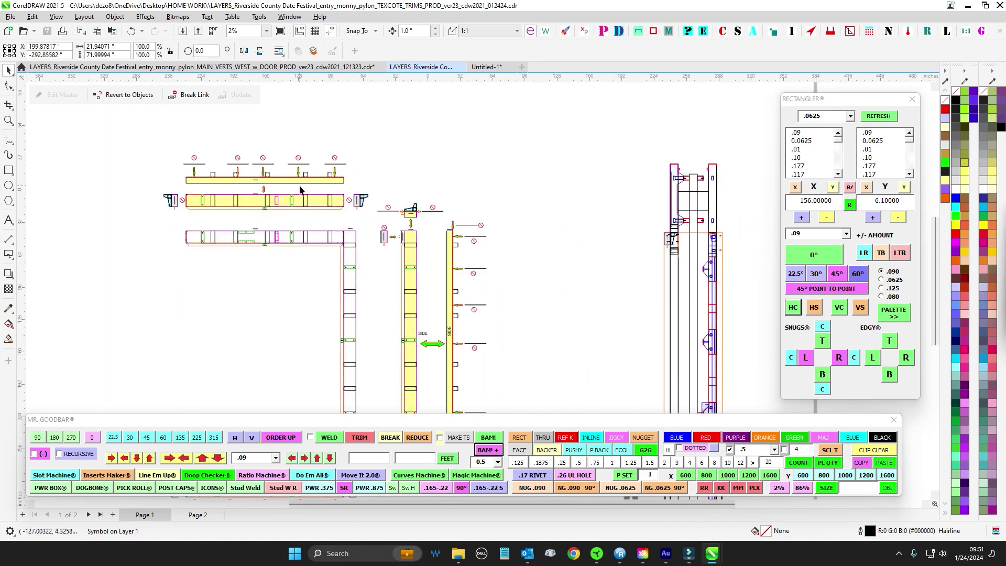
Bring the grey 6.1 by 12 inch rectangle in the pylon's side section to the front of its layer.
click(410, 258)
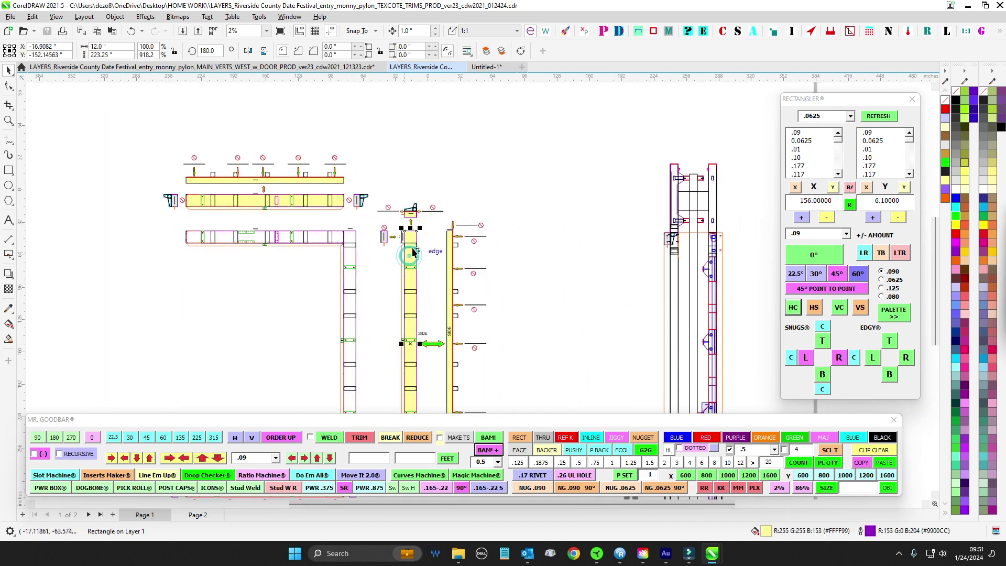
scroll(492, 238, up, 4)
scroll(405, 234, down, 3)
scroll(519, 253, up, 8)
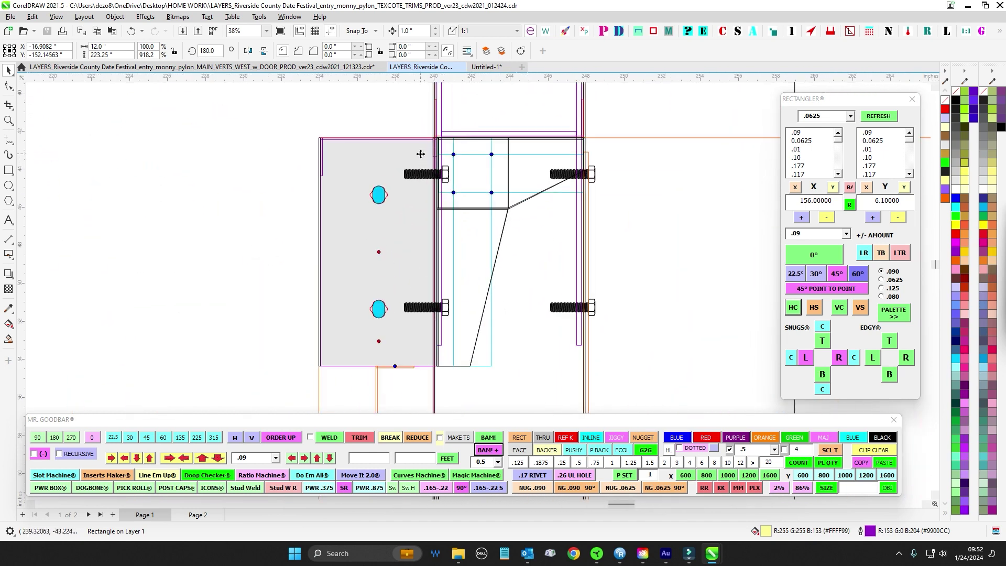
click(421, 154)
key(shift+Page_Up)
scroll(478, 137, up, 3)
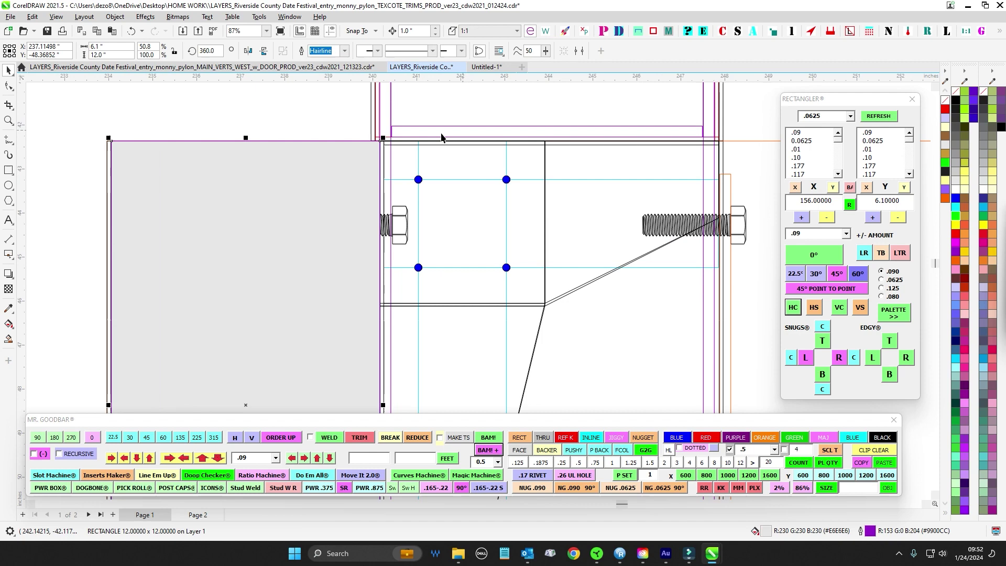
Examine the corner where the grey rectangle meets the .09 by 68 inch vertical sheet above it.
scroll(305, 158, down, 2)
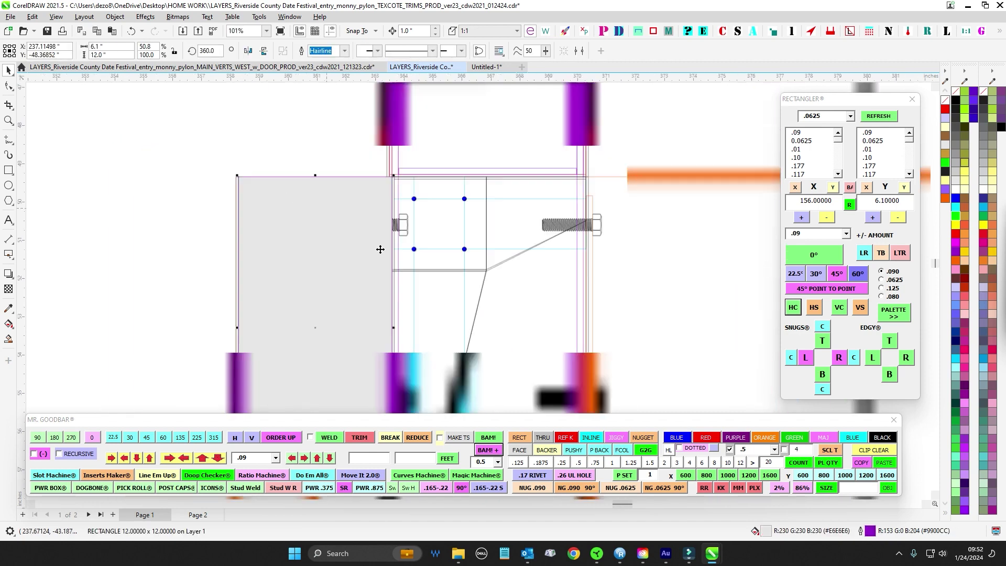
scroll(323, 153, up, 1)
click(323, 153)
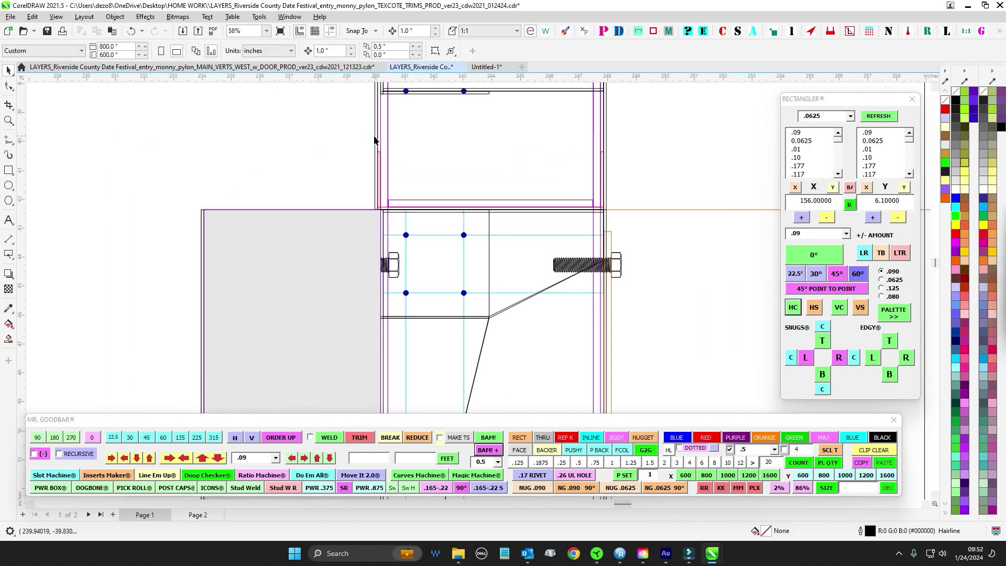
scroll(377, 206, up, 4)
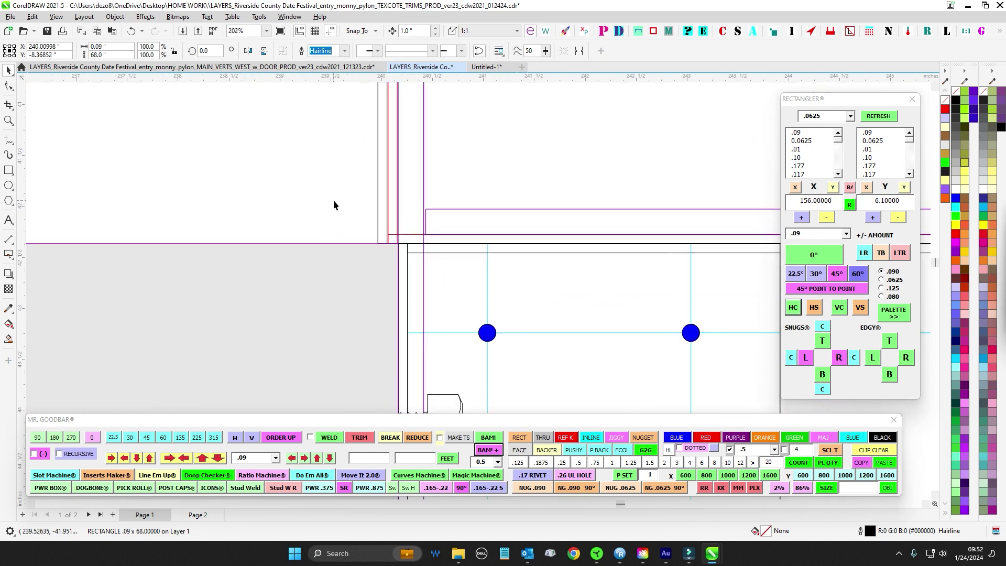
click(391, 250)
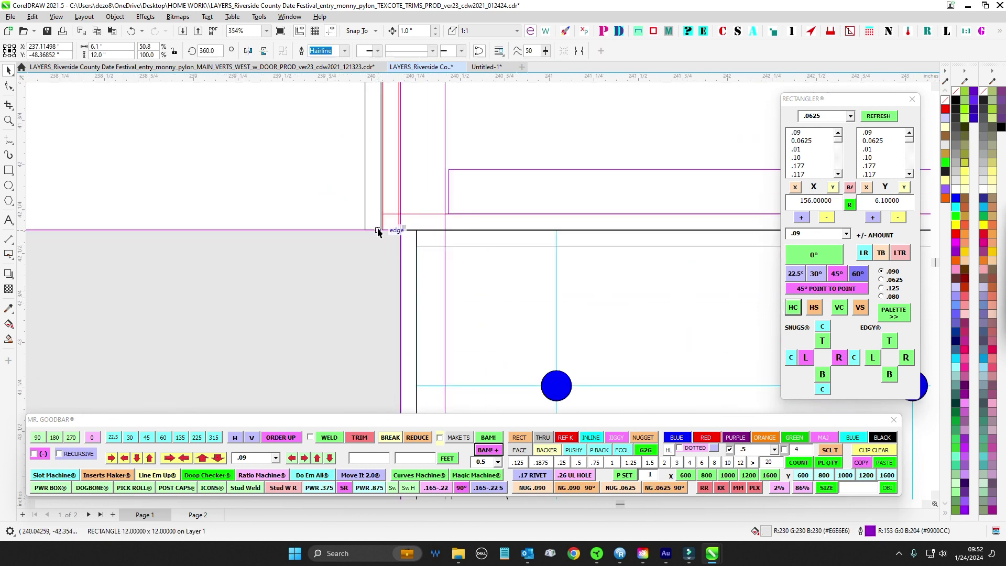
Try to widen the grey rectangle to 13.9 inches across the pylon's side section, and undo the stretch.
scroll(408, 243, down, 2)
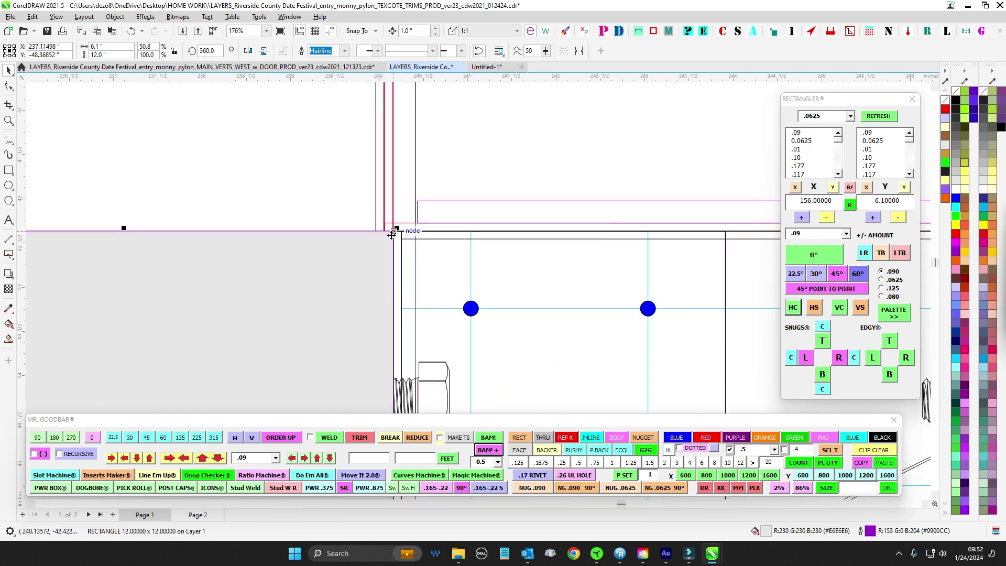
click(305, 194)
scroll(367, 238, down, 6)
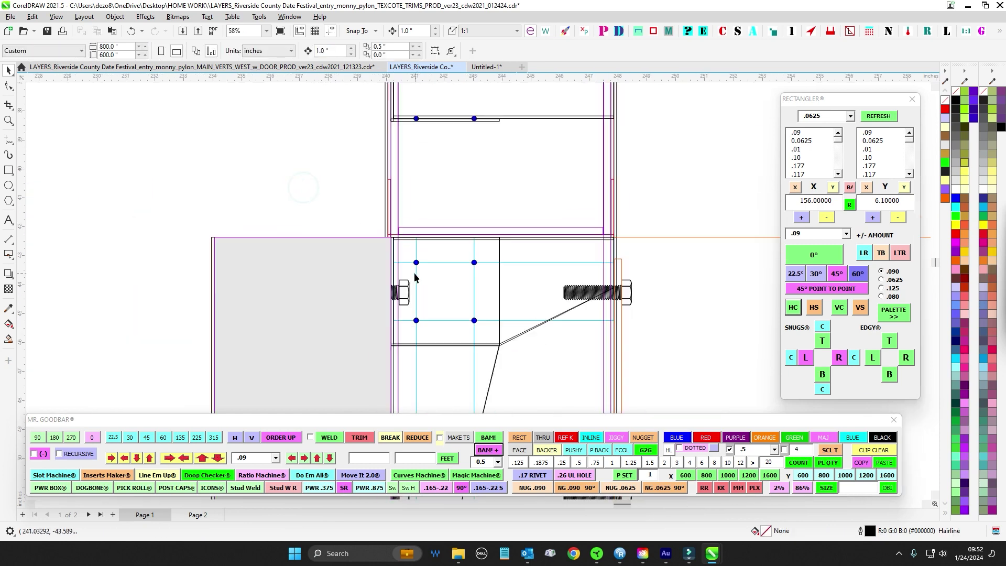
click(308, 244)
scroll(320, 237, up, 2)
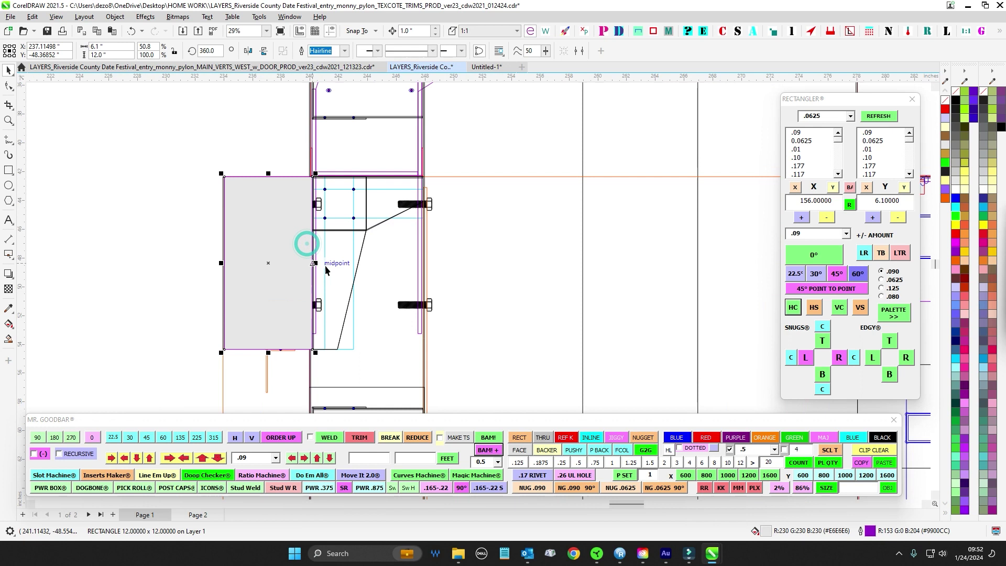
drag(314, 263, 425, 215)
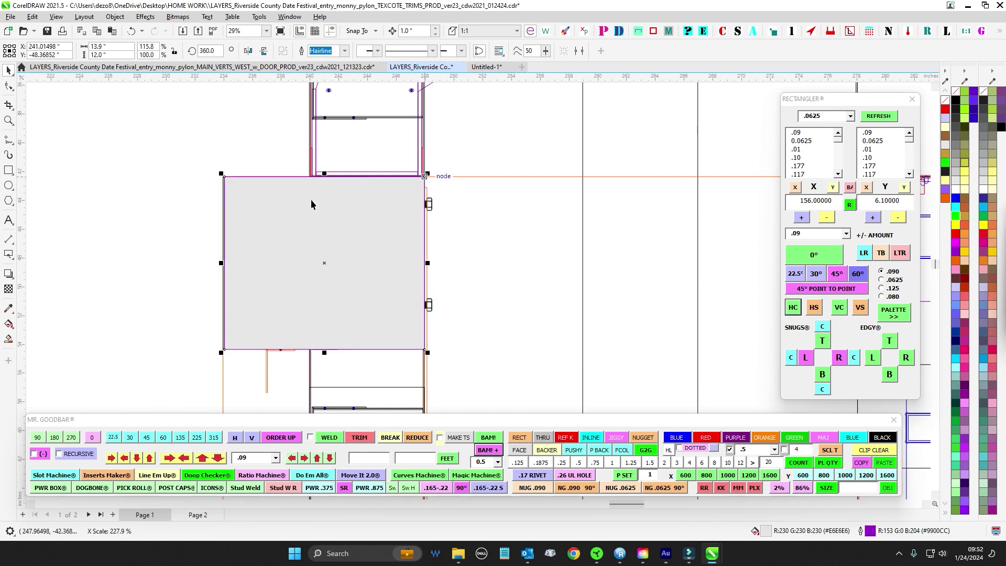
key(ctrl+z)
click(518, 281)
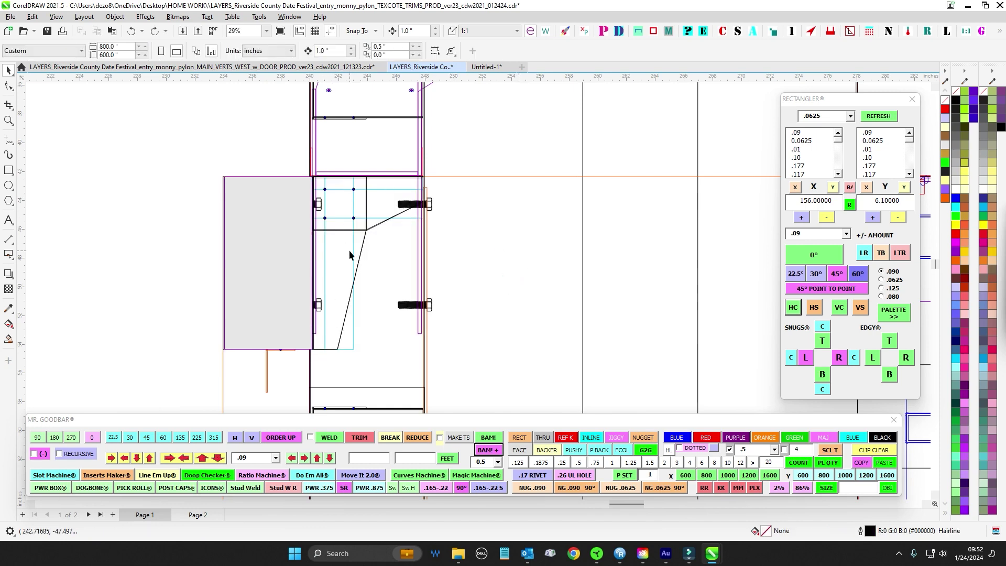
Select the grey rectangle and inspect its upper corner against the vertical sheets and the mounting bracket.
scroll(349, 250, up, 5)
click(300, 204)
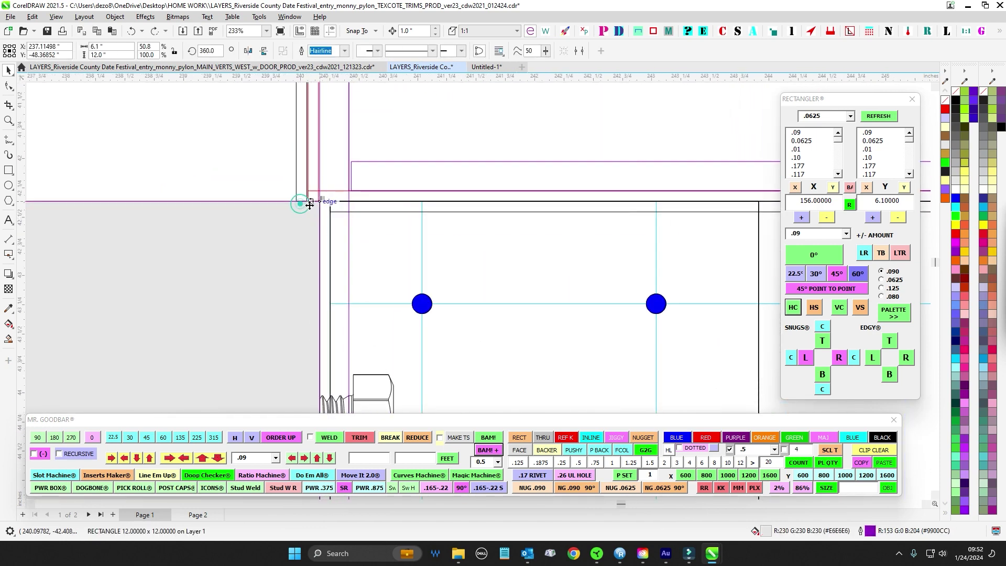
scroll(302, 204, up, 1)
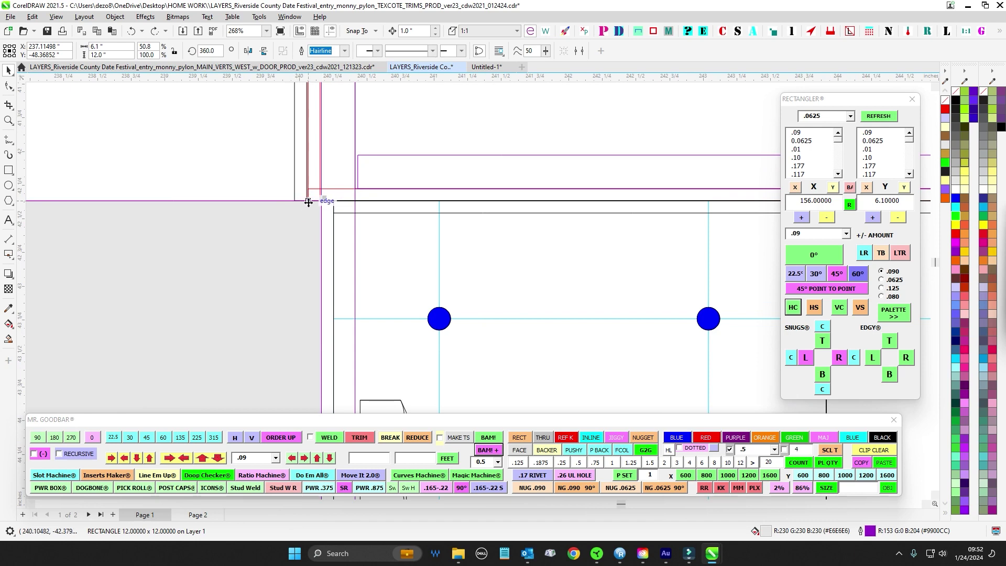
scroll(308, 202, down, 10)
scroll(434, 244, down, 2)
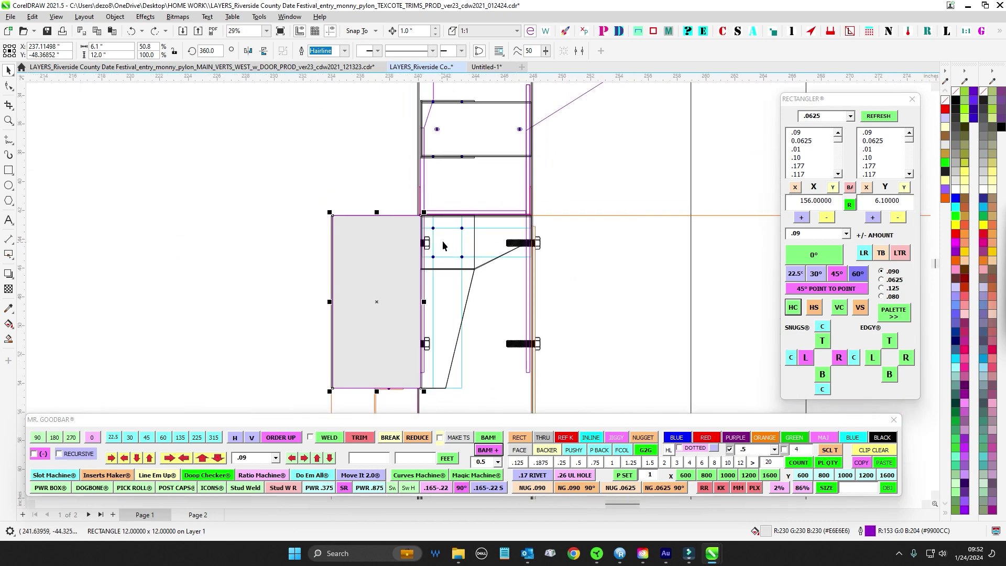
Examine the top trim's upper edge, marquee-selecting one four-hole bracket plate above it and clearing the selection.
scroll(446, 244, down, 15)
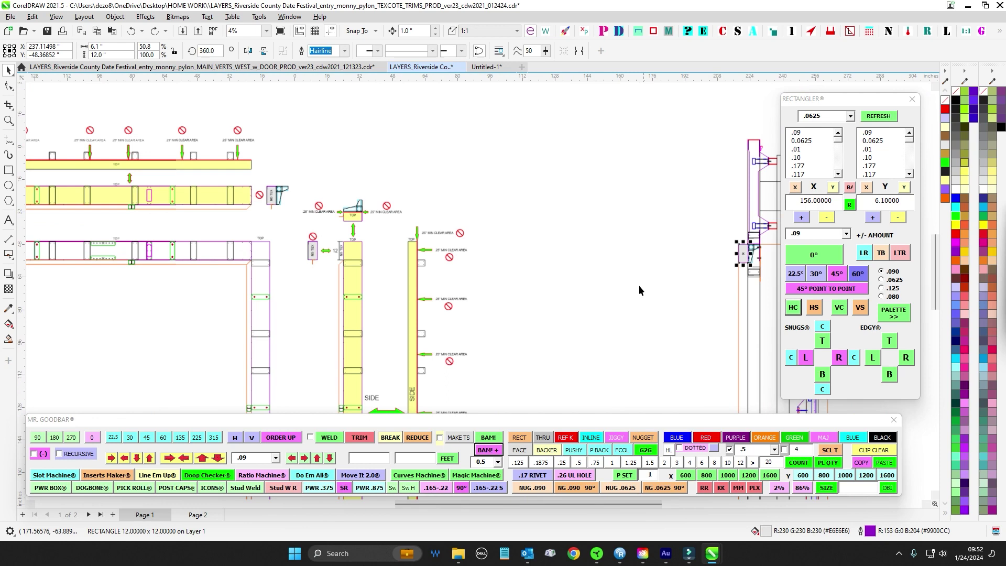
scroll(269, 219, up, 12)
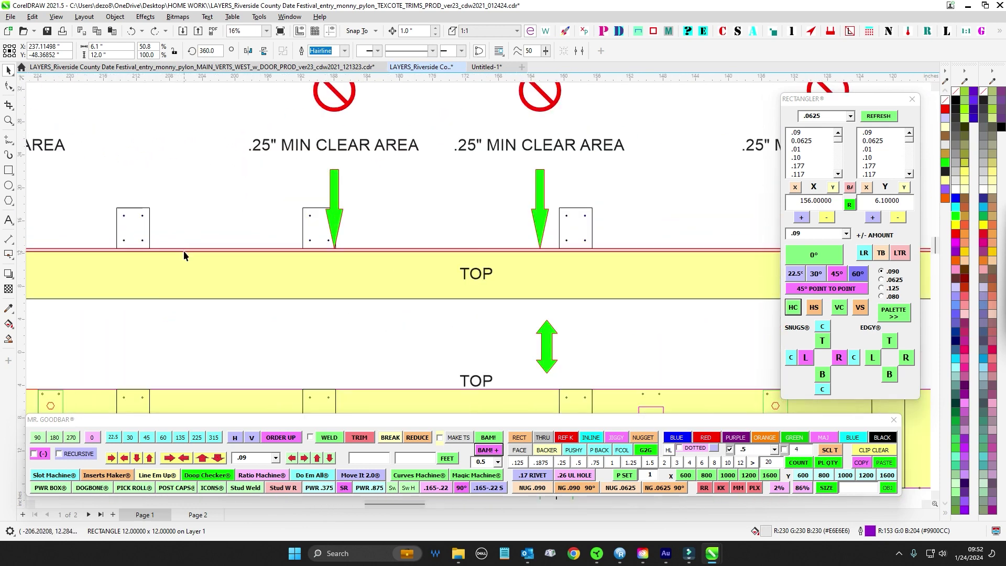
scroll(183, 249, down, 1)
click(183, 250)
click(379, 182)
drag(280, 164, 321, 224)
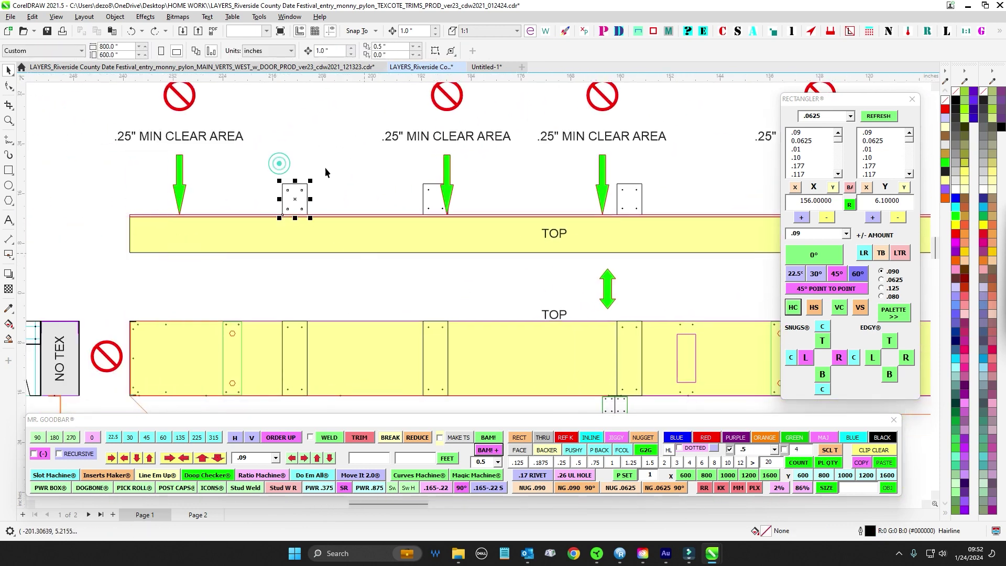
click(325, 167)
scroll(180, 215, down, 2)
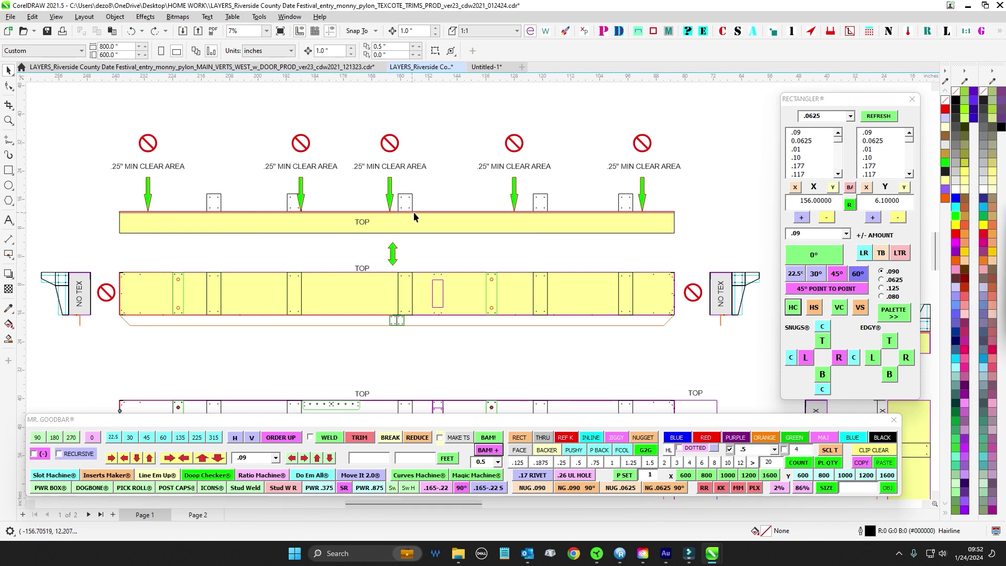
Examine the red clear strip at the end of the top trim and the .25" MIN CLEAR AREA note above it.
scroll(598, 238, up, 2)
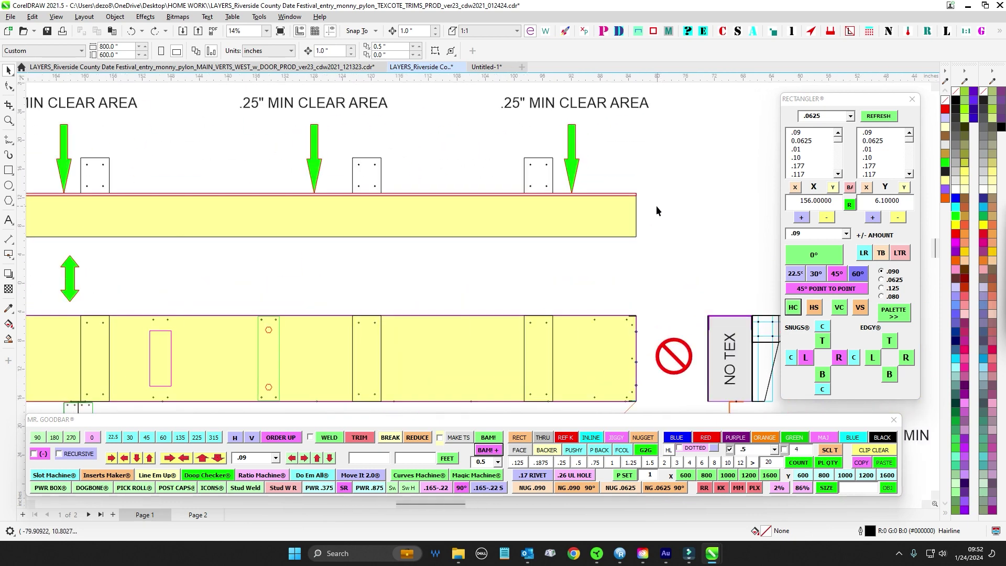
scroll(655, 200, up, 2)
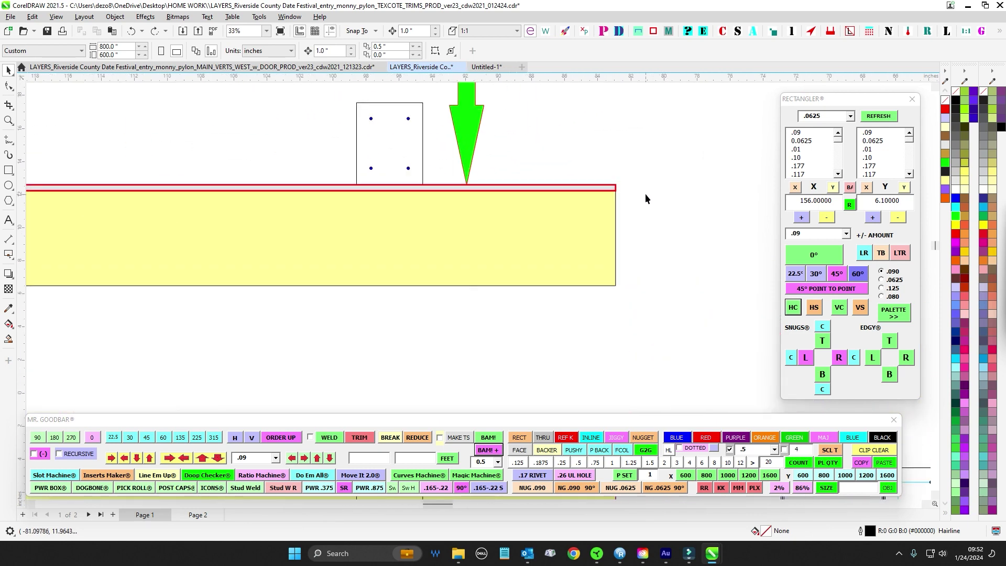
scroll(644, 195, down, 1)
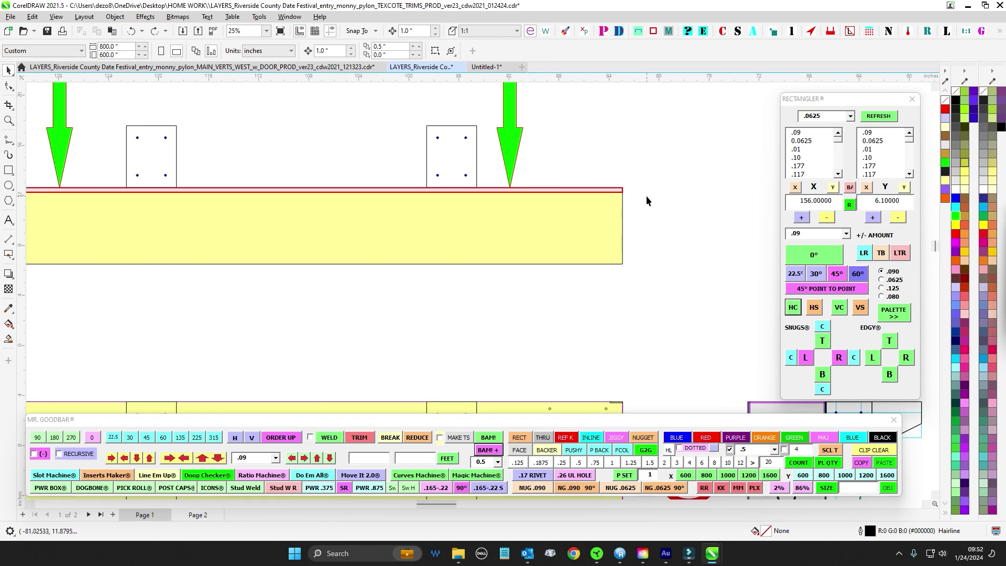
scroll(625, 206, down, 2)
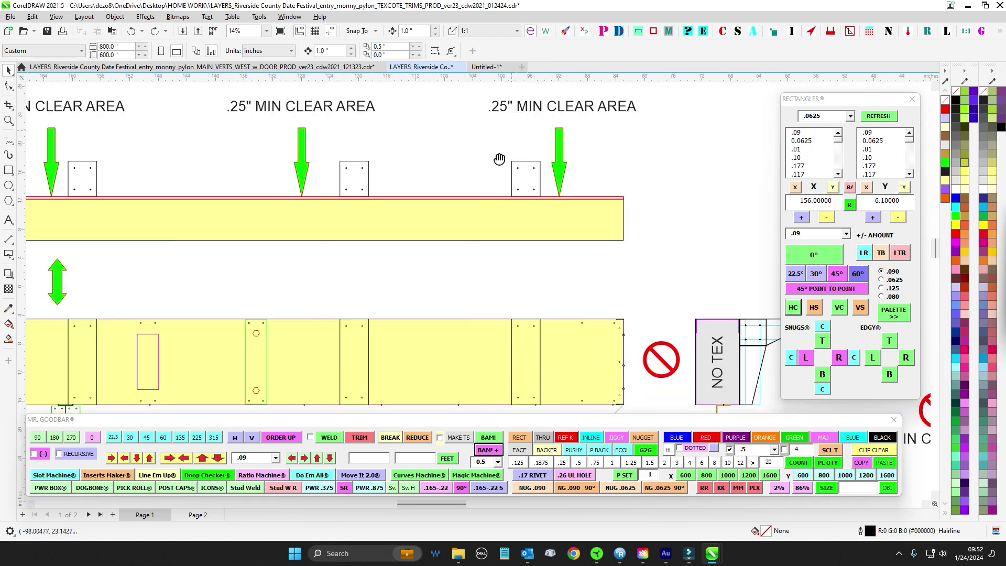
drag(500, 159, 448, 191)
click(450, 140)
scroll(540, 233, up, 2)
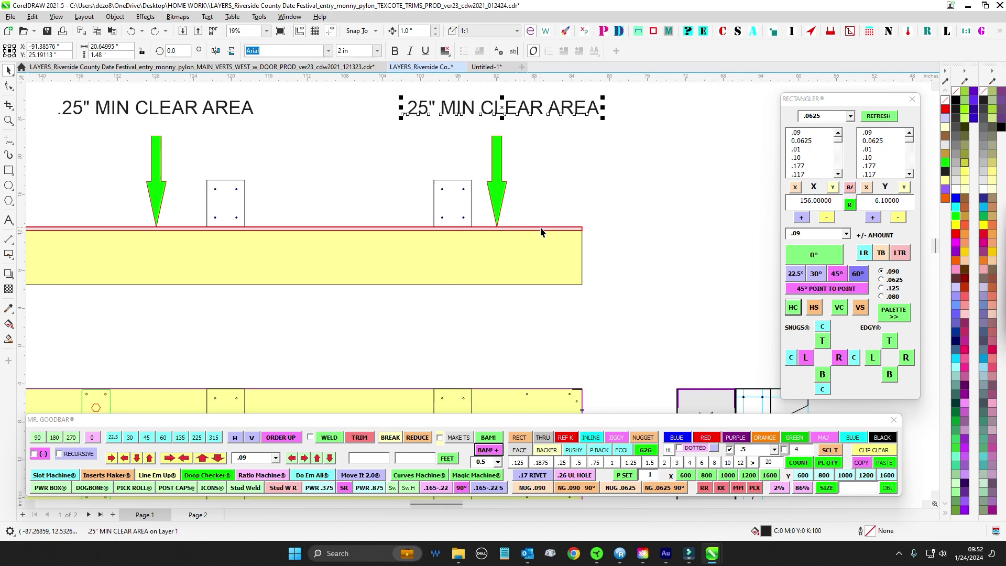
scroll(541, 228, down, 4)
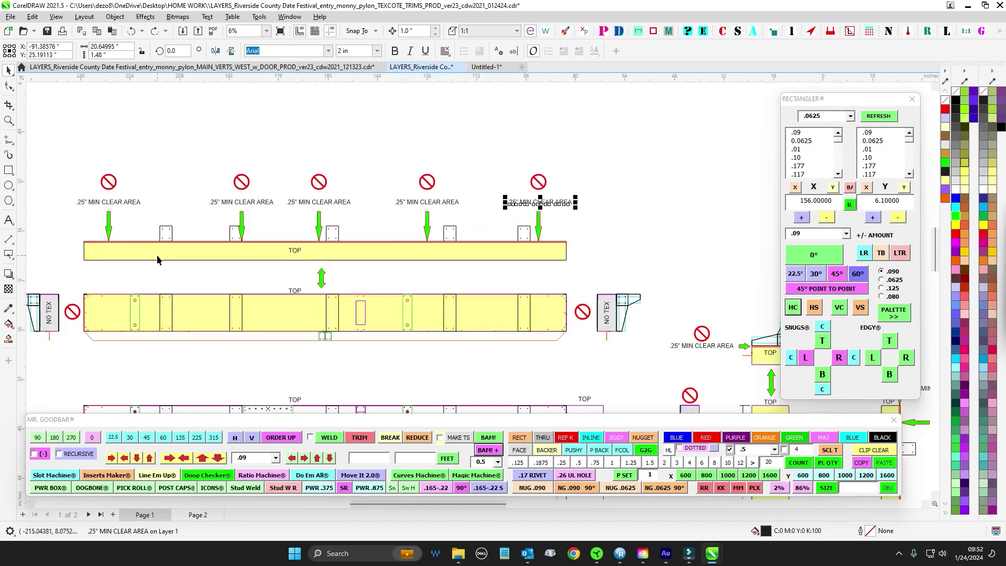
drag(572, 253, 632, 180)
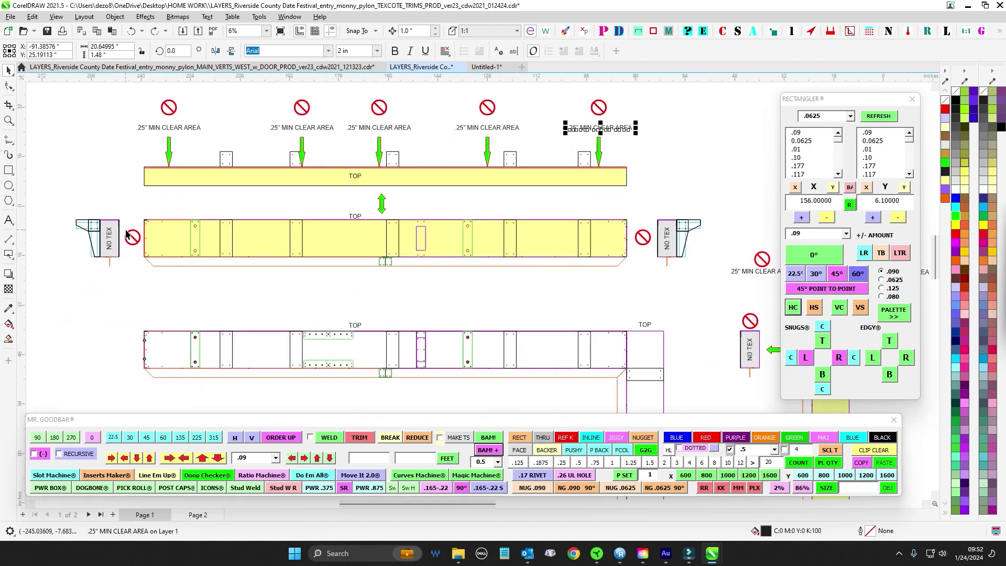
Examine the top trim's front view, its NO TEX end sections and the corner where it meets the vertical leg.
scroll(127, 234, down, 1)
drag(265, 288, 272, 300)
click(396, 321)
scroll(594, 250, up, 1)
drag(594, 249, 432, 253)
scroll(434, 220, up, 1)
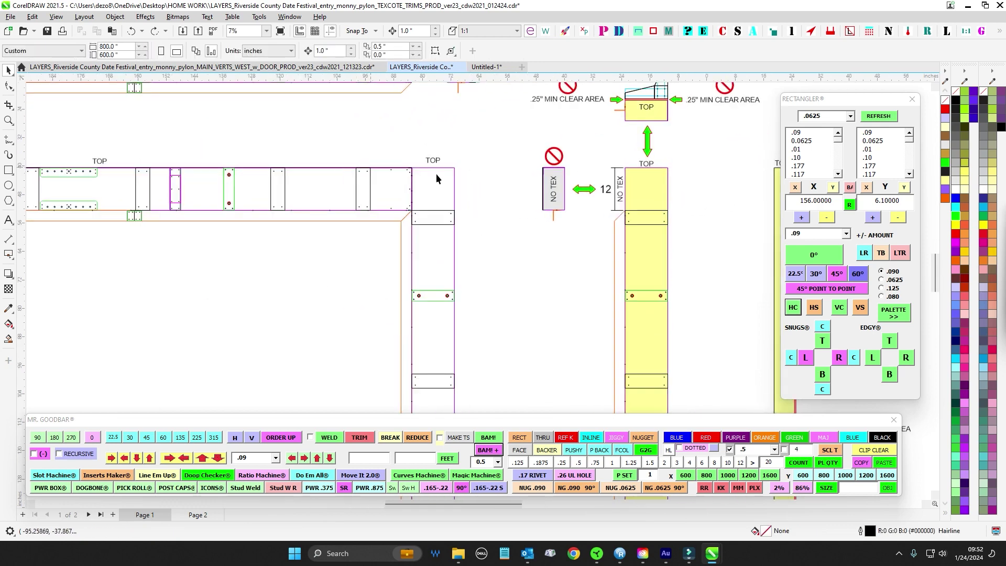
drag(495, 121, 580, 254)
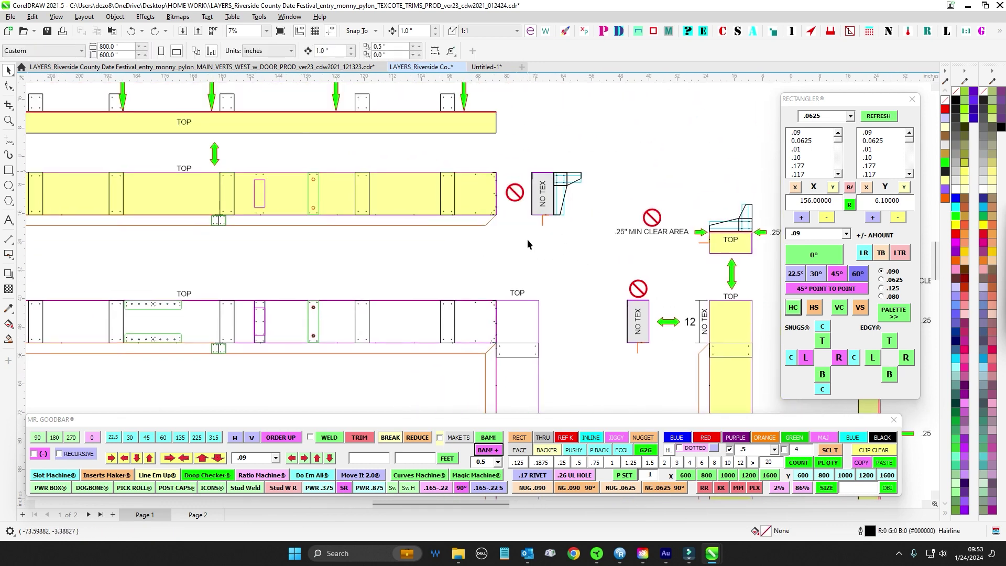
scroll(517, 193, down, 1)
scroll(497, 181, down, 2)
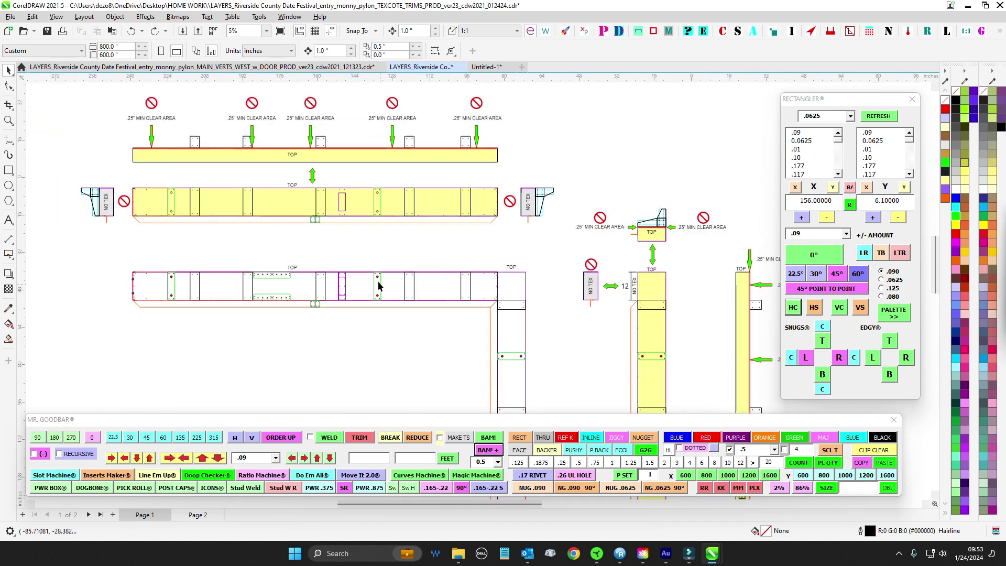
Compare the yellow top trim views with the uncoloured frame view and the separate side trim views.
drag(162, 194, 336, 195)
scroll(335, 195, up, 5)
scroll(273, 246, down, 2)
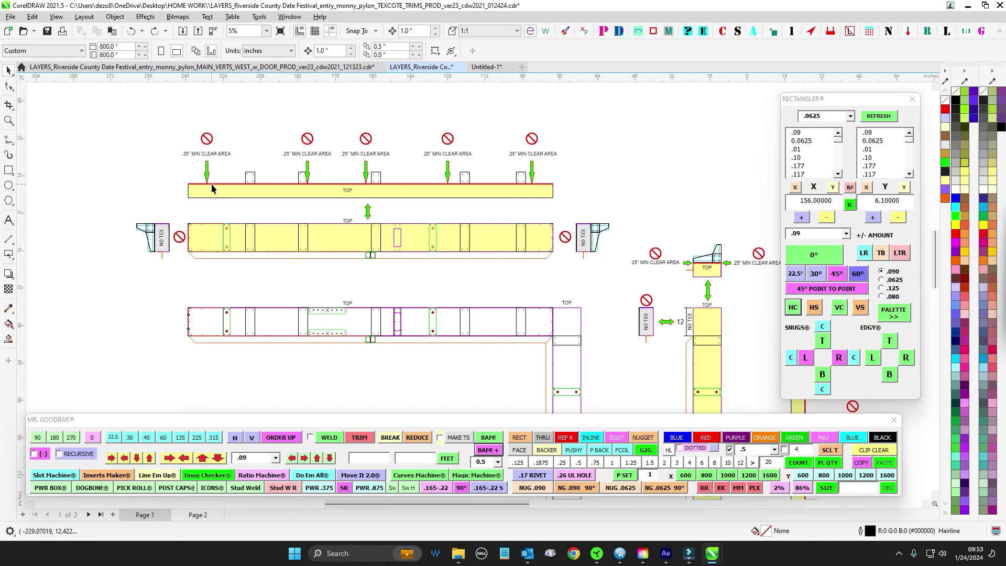
drag(631, 197, 475, 206)
drag(461, 278, 491, 225)
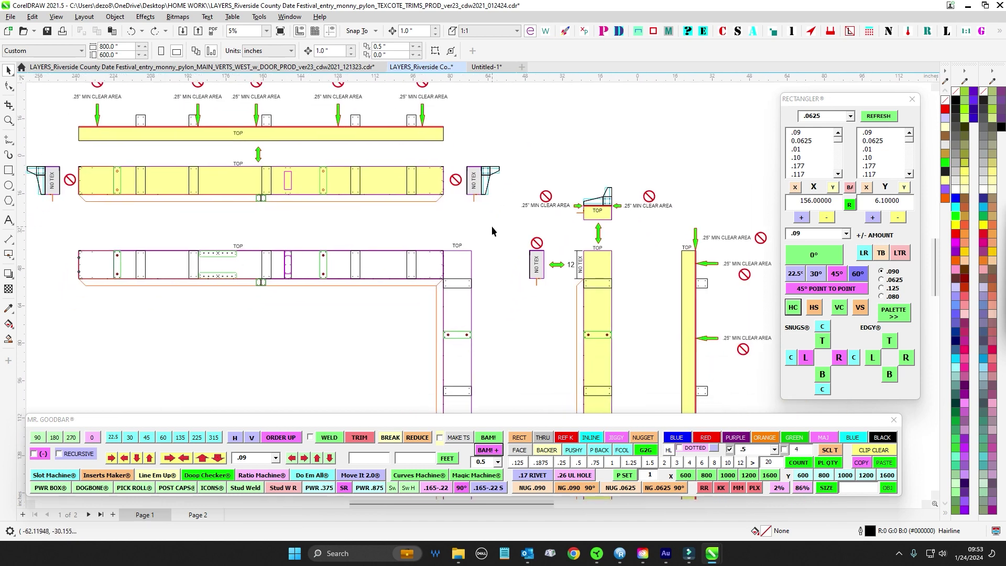
drag(401, 227, 497, 232)
scroll(500, 278, up, 1)
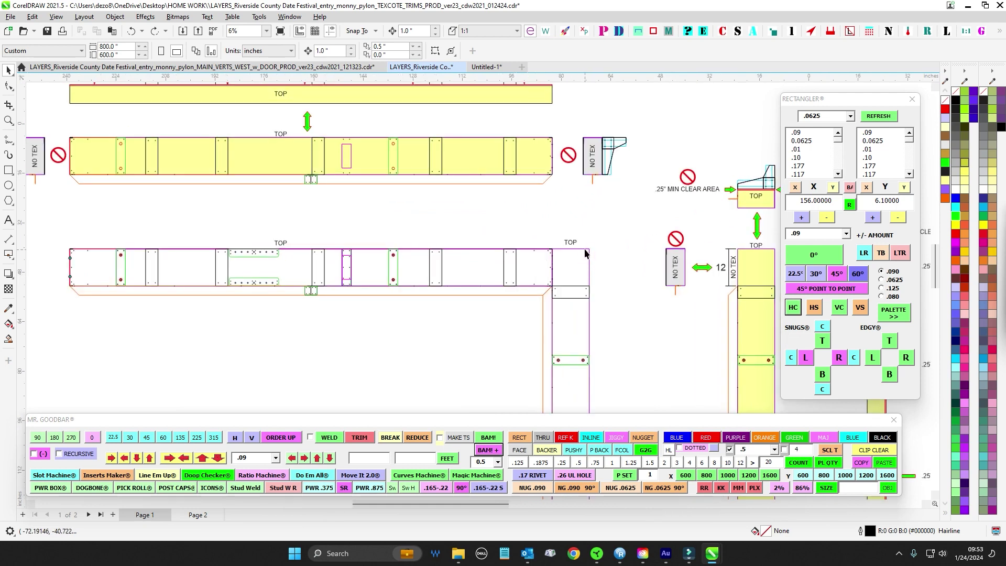
Check the frame's upper corner, then select the yellow 156 by 6.1 inch rectangle of the top trim.
click(588, 250)
drag(581, 244, 424, 300)
click(439, 223)
click(355, 146)
drag(443, 156, 359, 94)
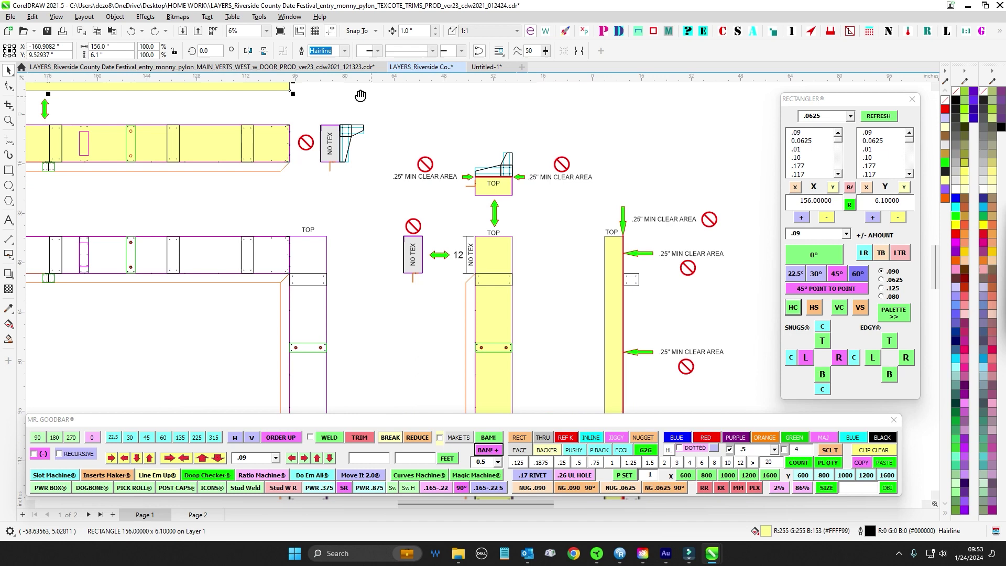
Select the red-outlined 12 by 0.362 inch strip between the side trim's yellow TOP face and its bracket.
scroll(483, 201, up, 3)
drag(534, 139, 496, 213)
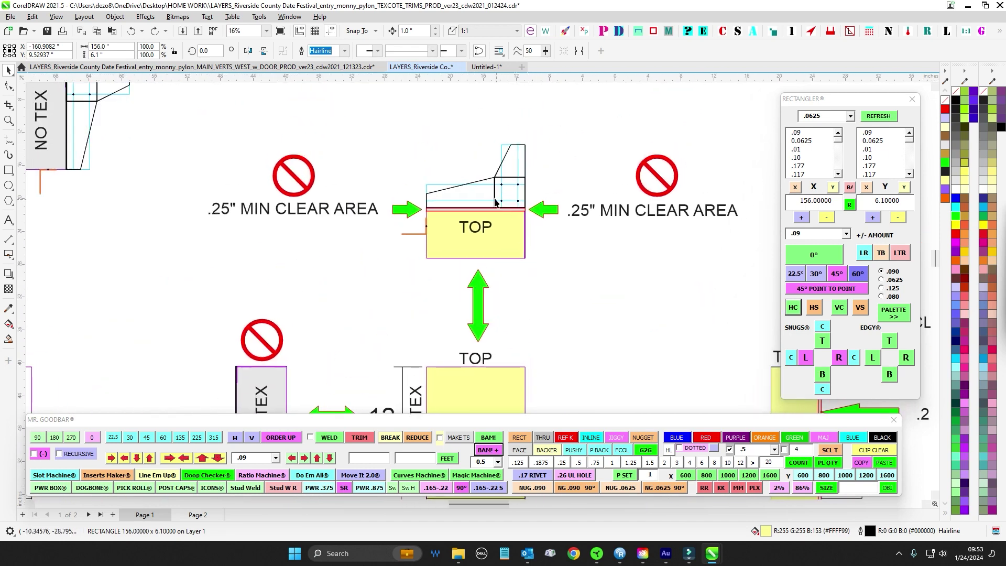
scroll(497, 212, up, 1)
click(496, 213)
scroll(550, 258, down, 2)
scroll(584, 296, down, 1)
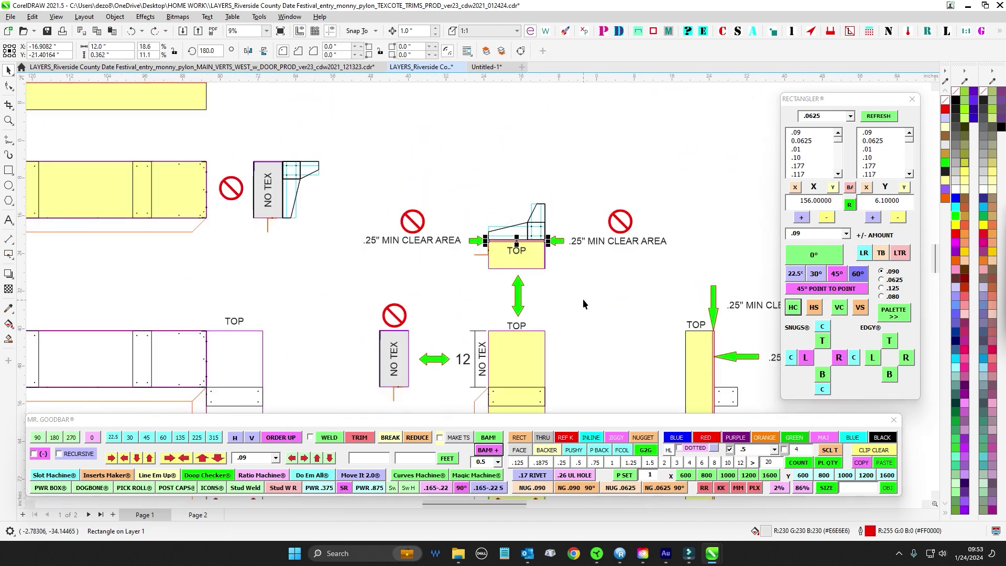
Review the side trim views, checking the 12 inch NO TEX area against the grey end section and the .25" MIN CLEAR AREA notes.
drag(582, 299, 497, 193)
scroll(497, 194, down, 1)
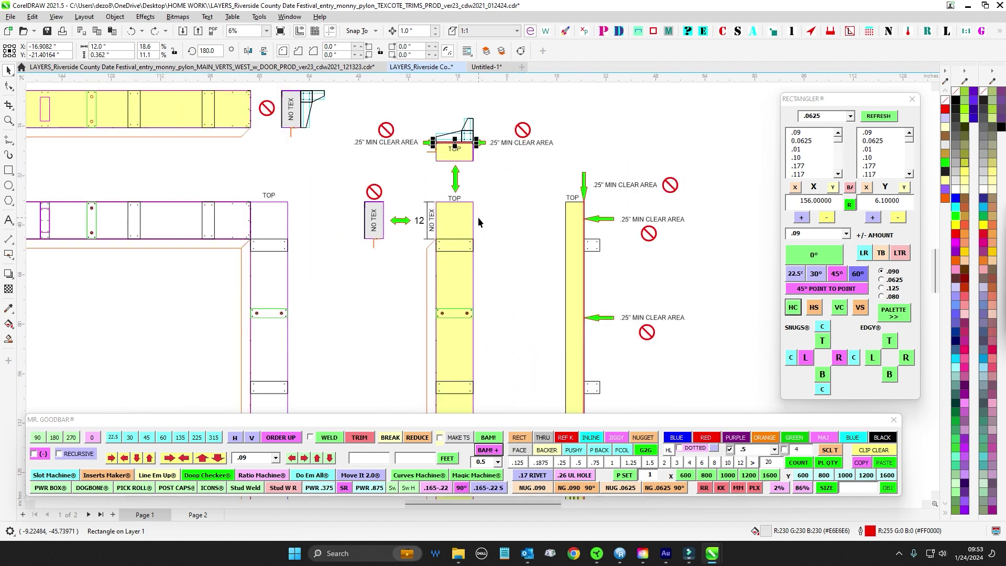
drag(545, 214, 428, 193)
scroll(326, 176, up, 2)
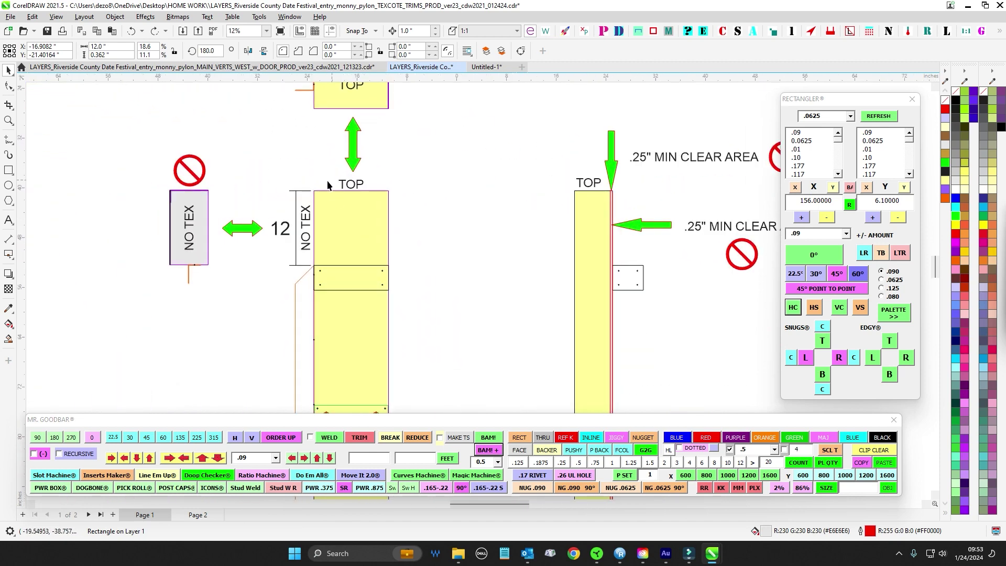
scroll(334, 200, down, 1)
scroll(534, 194, up, 1)
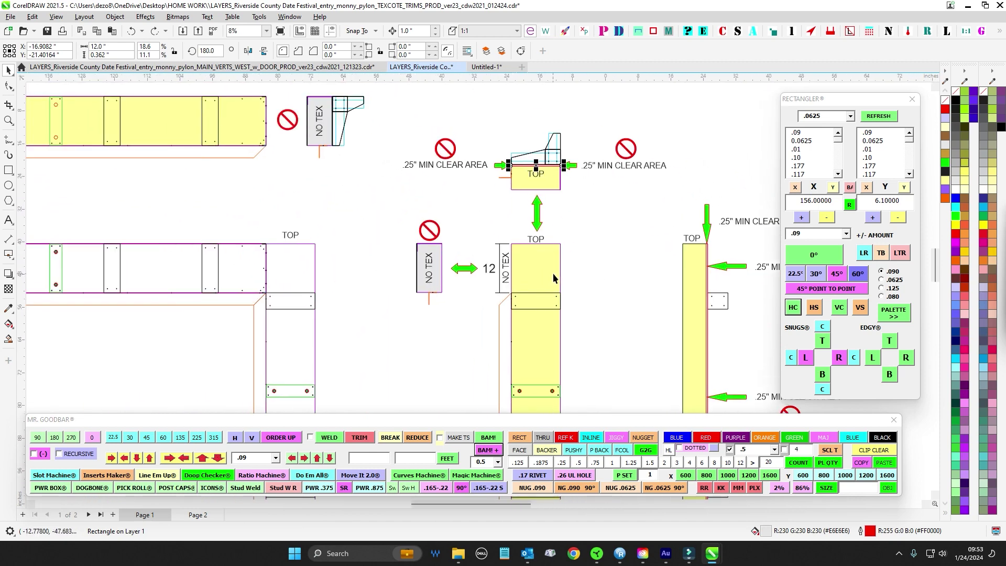
drag(443, 198, 563, 343)
drag(316, 229, 354, 276)
scroll(355, 277, up, 1)
drag(675, 356, 332, 210)
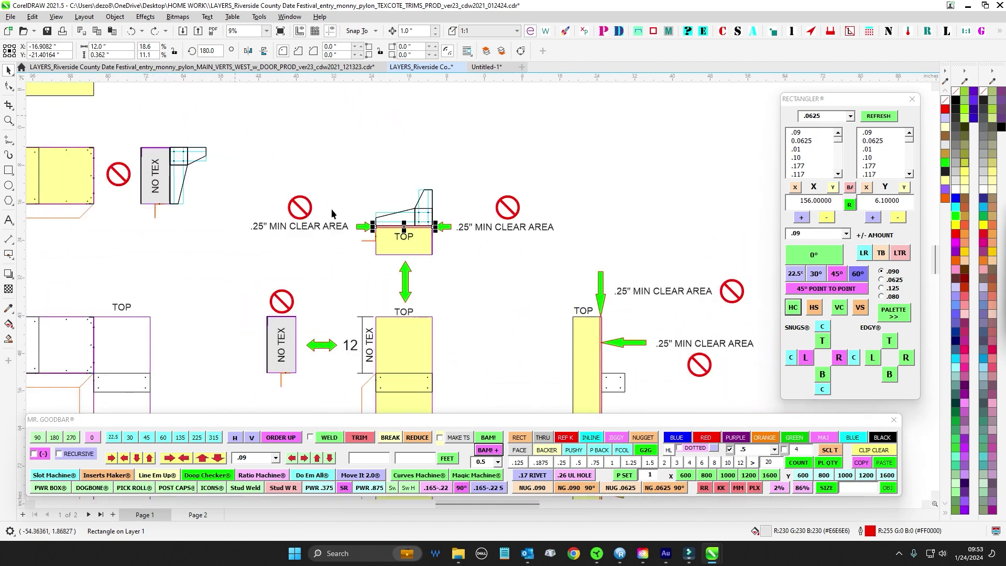
drag(487, 328, 559, 257)
click(560, 256)
scroll(560, 256, down, 1)
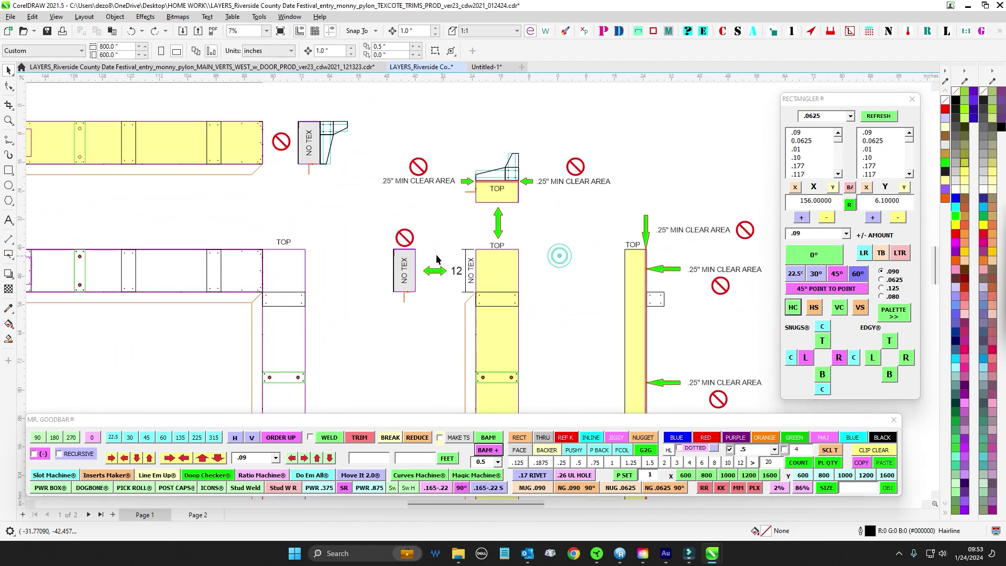
Fill the mitred 3 by 96.5 inch outline beside the upper part of the yellow side trim with orange.
click(441, 299)
scroll(440, 299, up, 2)
scroll(473, 316, up, 3)
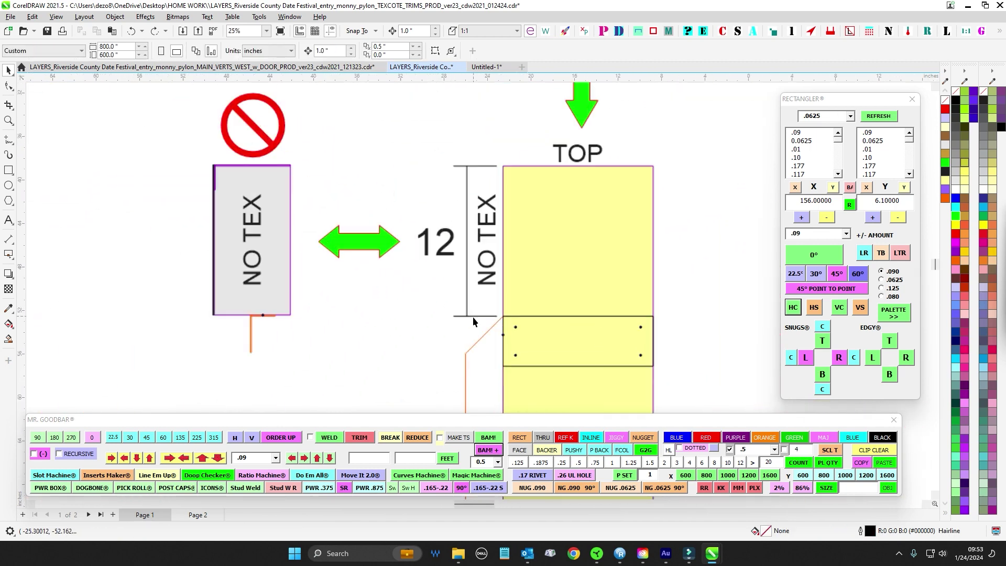
scroll(487, 341, down, 1)
click(487, 342)
drag(491, 338, 189, 203)
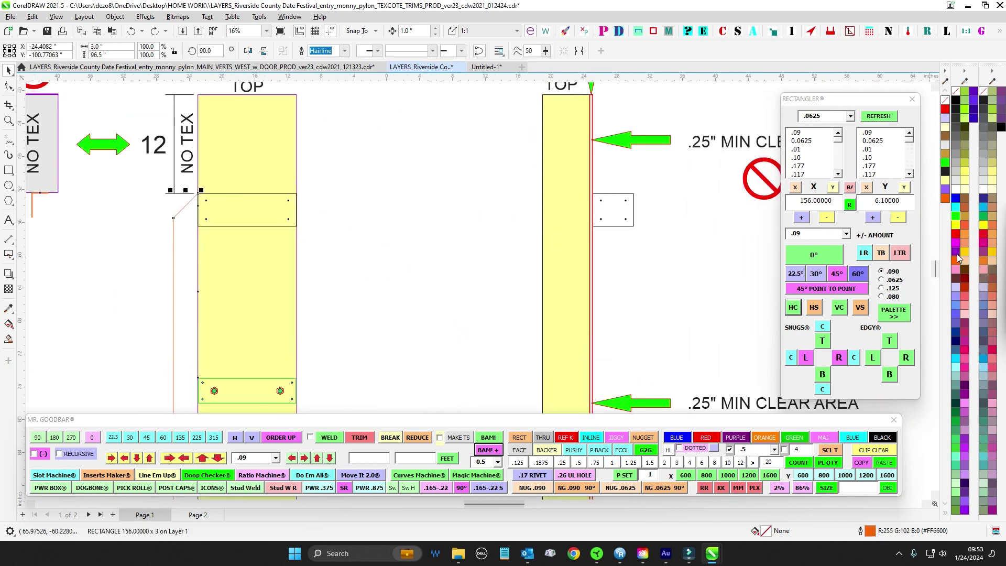
click(957, 259)
Compare the side trim's 12 inch NO TEX area and orange strip with the frame corner and the TOP clear area.
drag(344, 220, 553, 274)
click(362, 247)
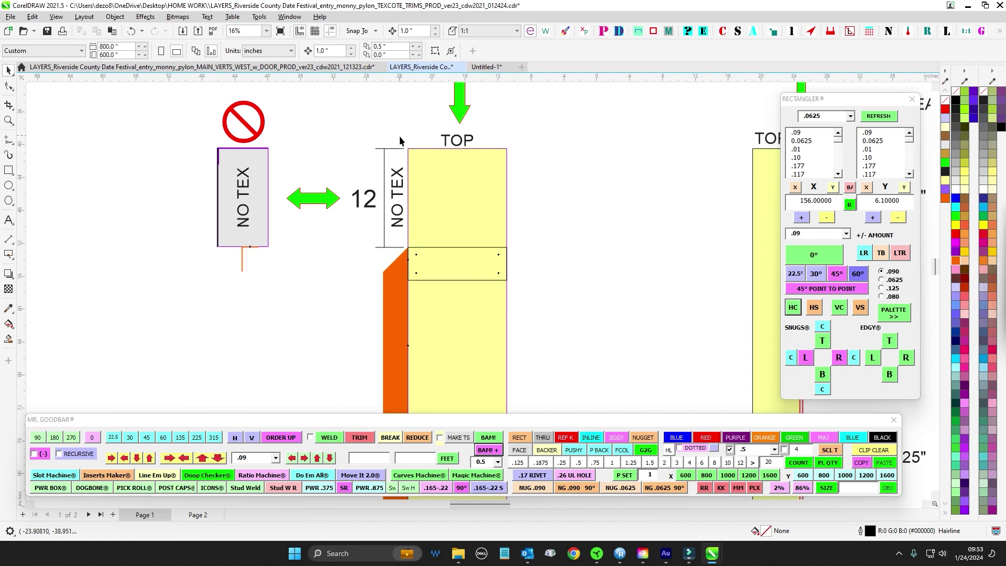
scroll(475, 256, left, 3)
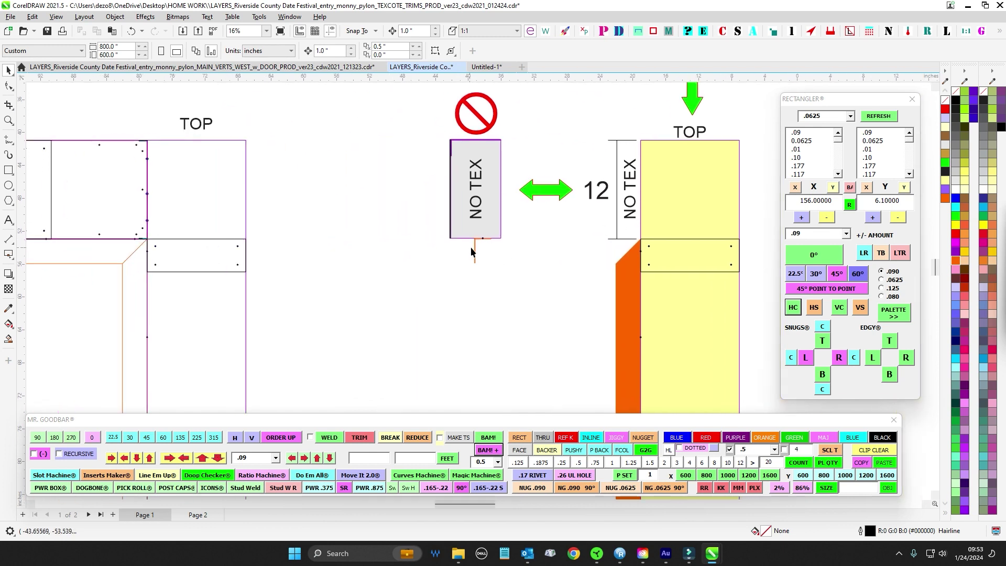
scroll(470, 247, left, 3)
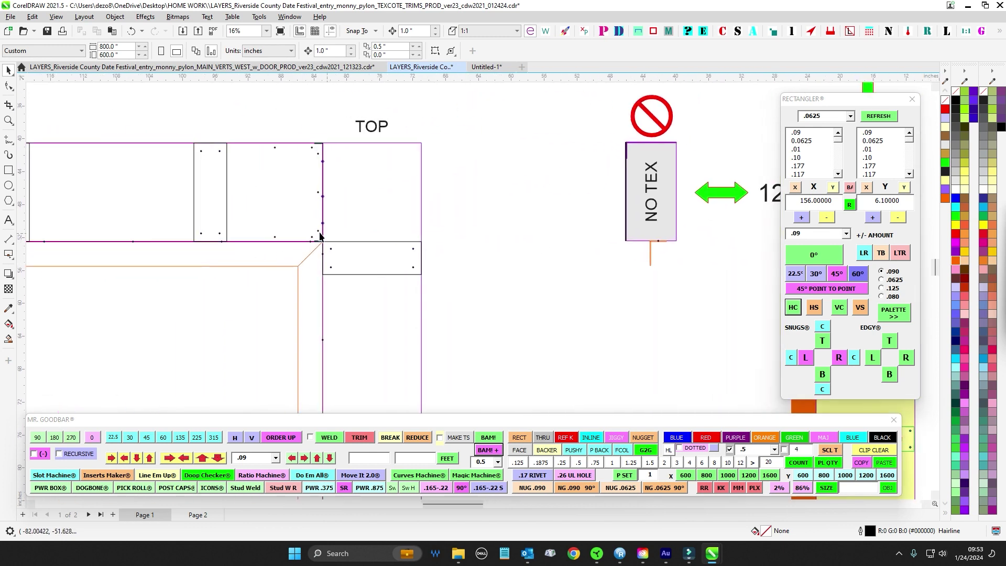
scroll(417, 219, down, 2)
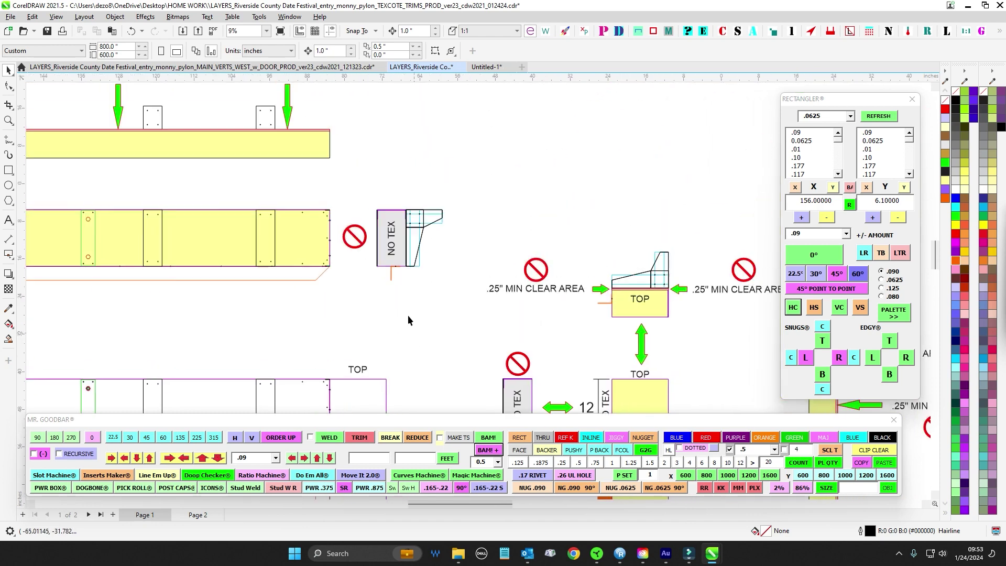
scroll(332, 256, up, 2)
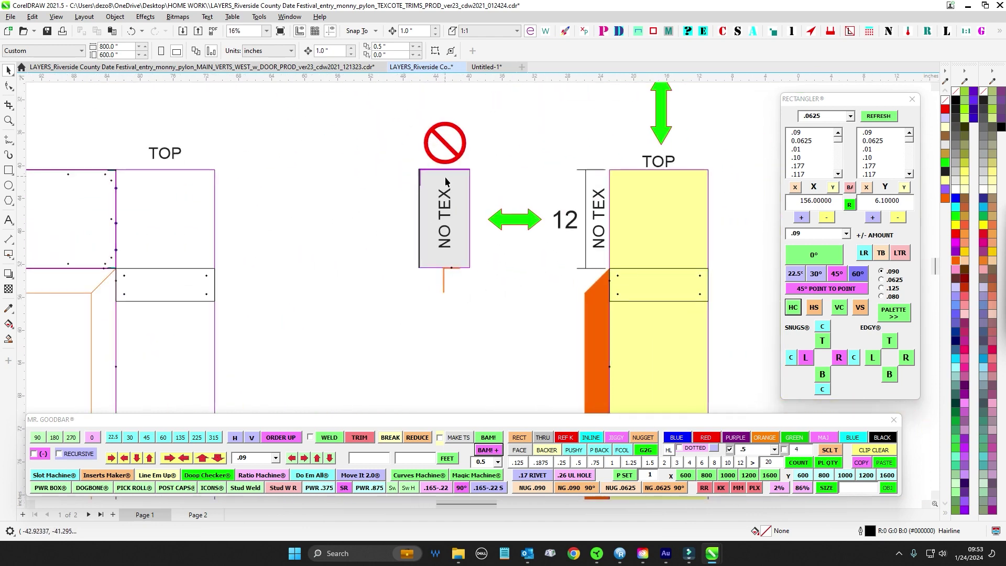
drag(492, 266, 361, 266)
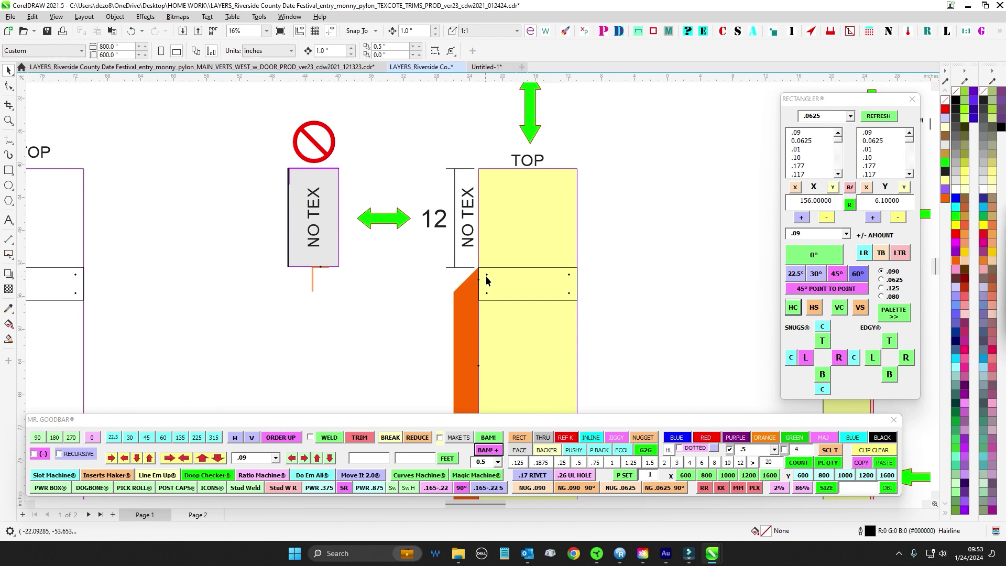
drag(610, 206, 521, 302)
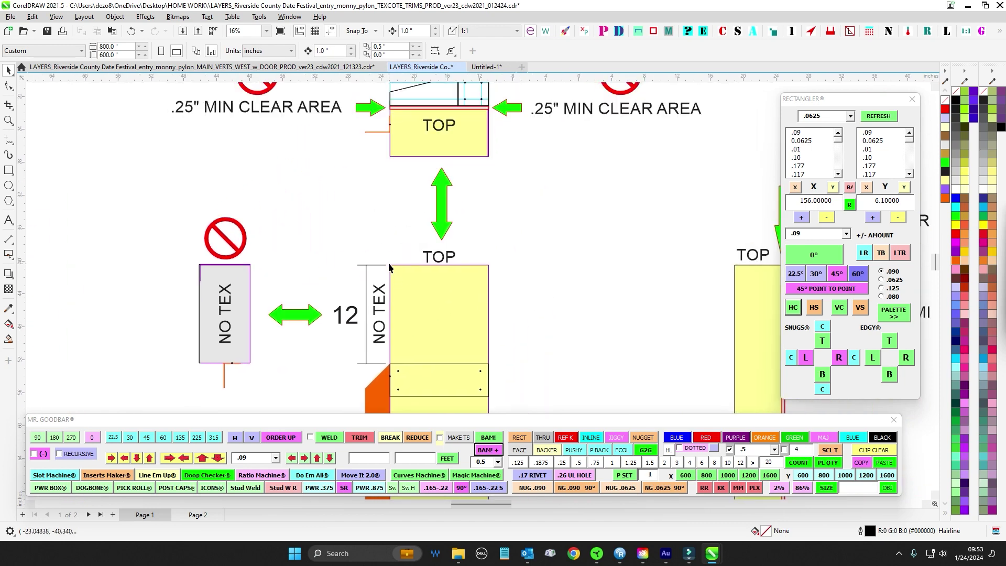
drag(436, 130, 394, 220)
scroll(337, 170, up, 2)
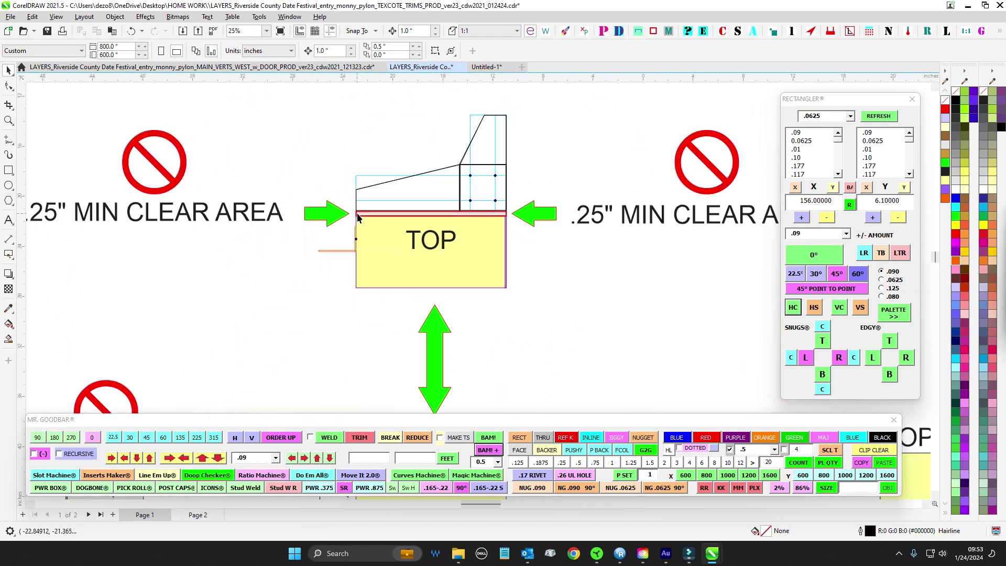
Review both SIDE views down to the bottom end, and select the narrow yellow 6.1 by 223.25 inch side rectangle.
scroll(503, 218, down, 4)
mouse_move(285, 180)
mouse_down()
mouse_move(635, 351)
mouse_move(360, 240)
mouse_up()
scroll(502, 224, down, 3)
scroll(345, 255, up, 3)
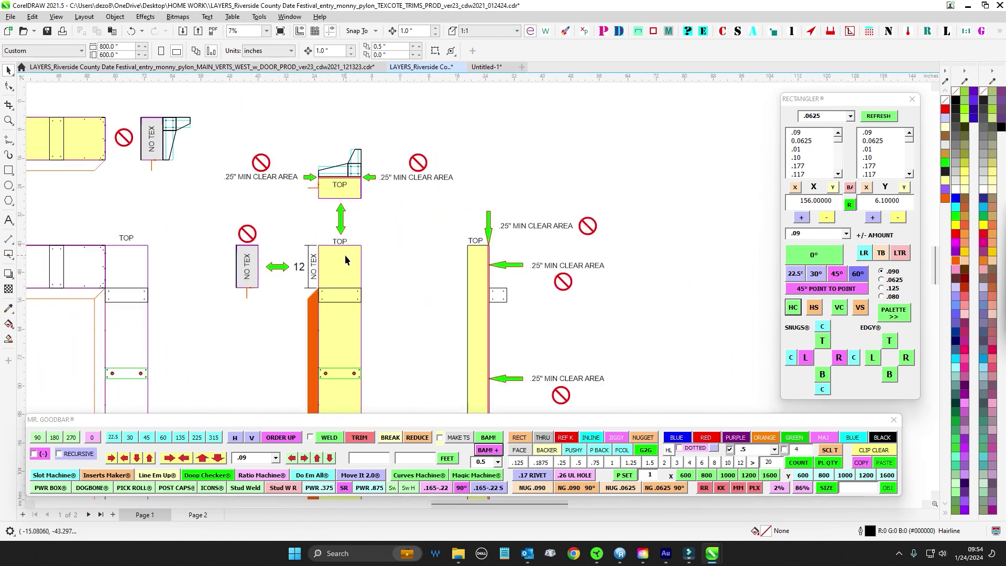
scroll(376, 360, down, 3)
drag(395, 362, 343, 108)
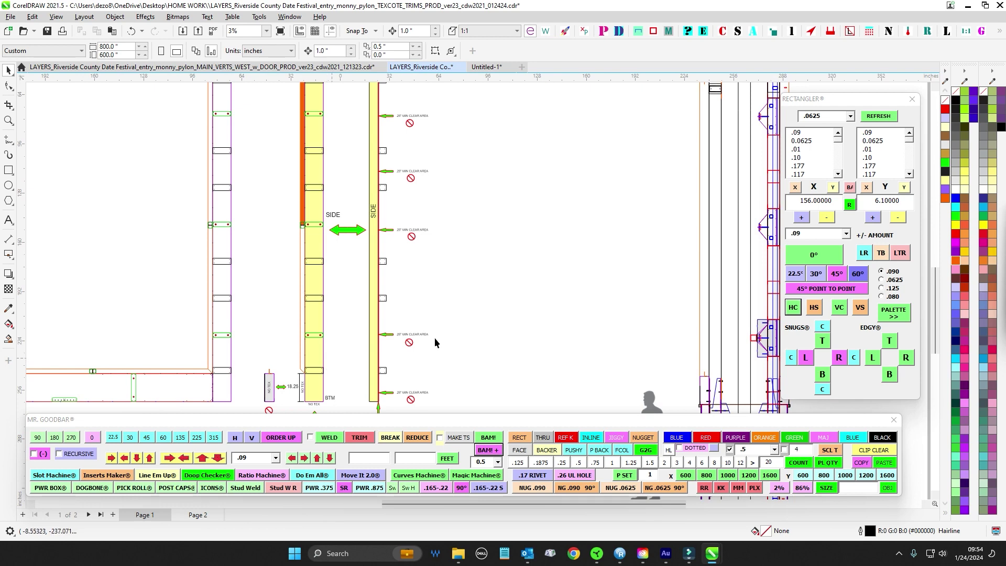
drag(535, 327, 381, 235)
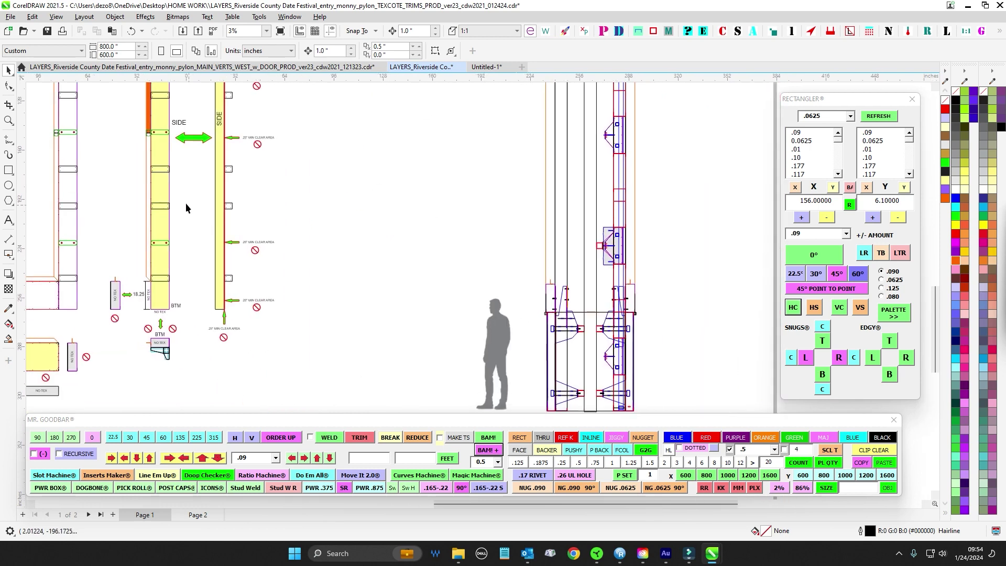
scroll(222, 215, up, 2)
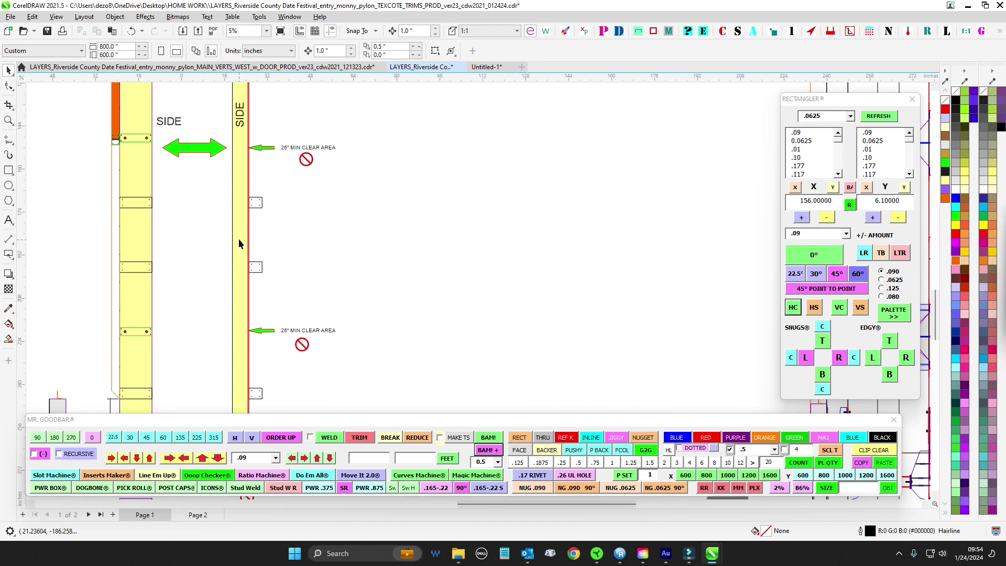
click(239, 239)
Stretch the grey 6.1 inch wide rectangle in the pylon section downward to about 24.45 inches high.
scroll(247, 232, down, 3)
drag(405, 230, 297, 340)
scroll(367, 217, up, 5)
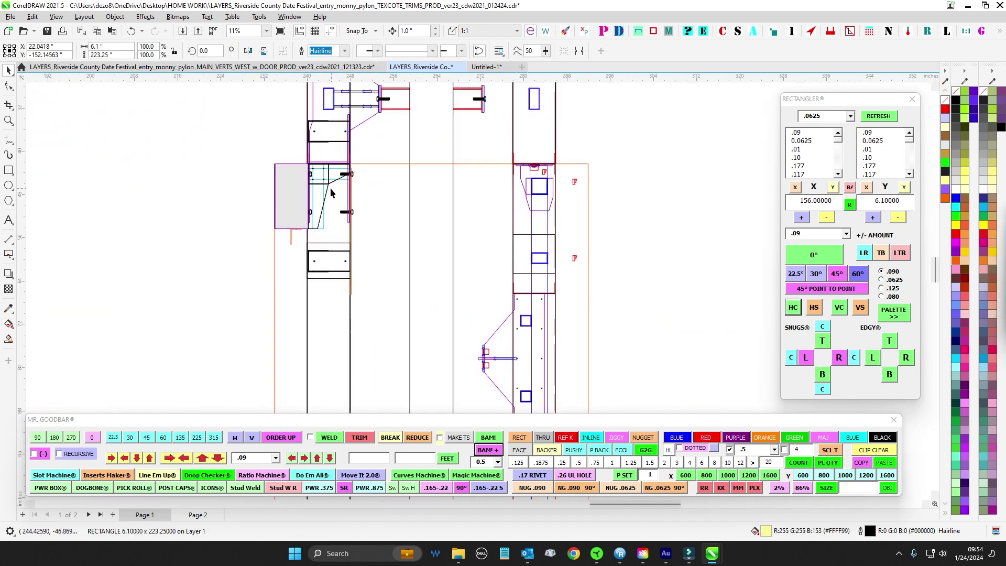
click(304, 204)
scroll(304, 204, up, 2)
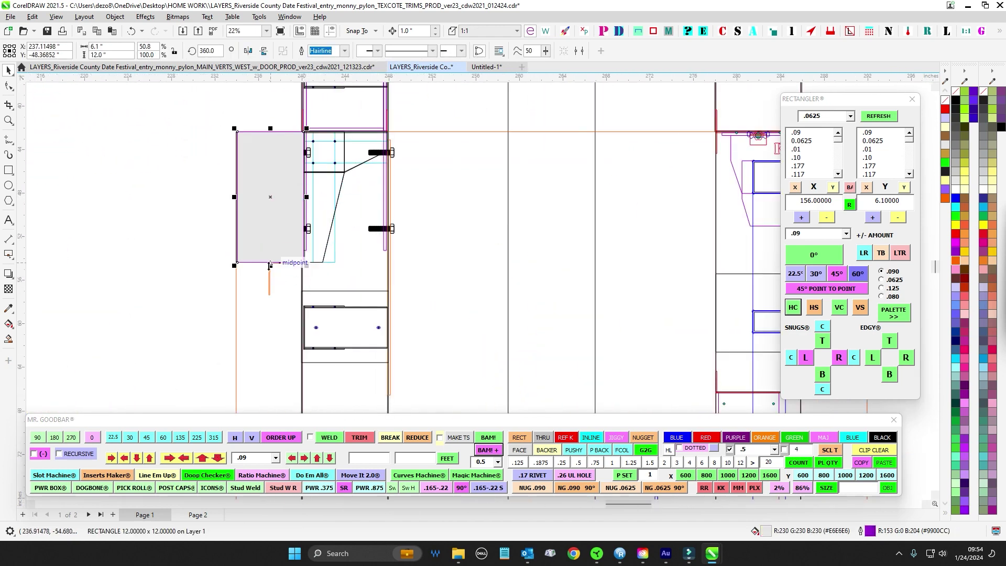
drag(270, 265, 270, 396)
scroll(302, 268, up, 1)
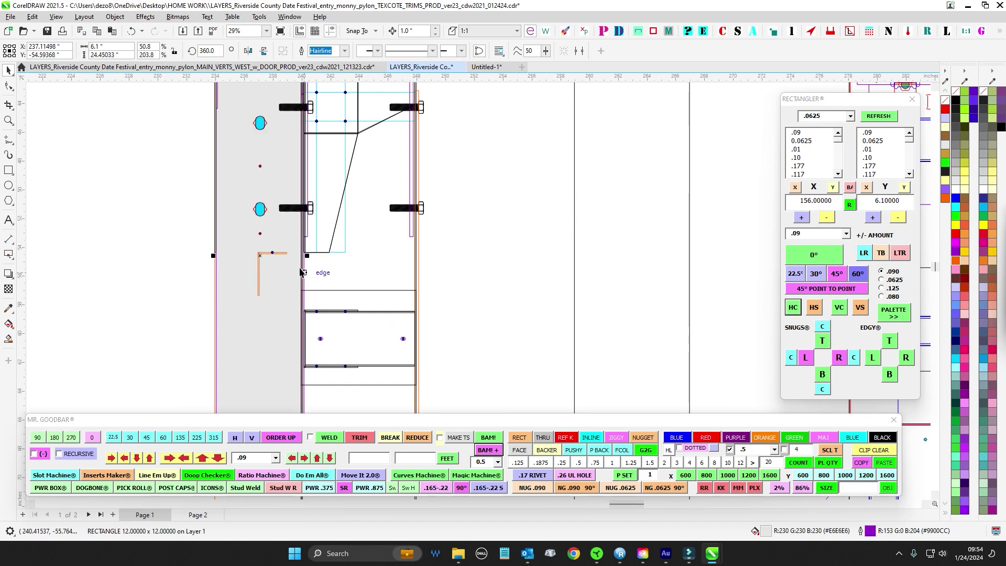
scroll(301, 272, up, 2)
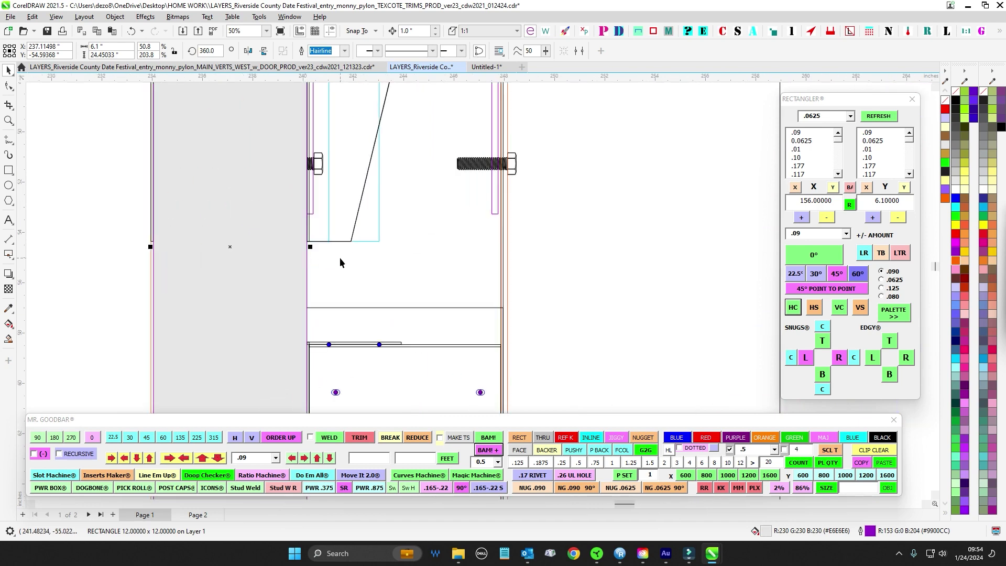
Check the narrow side view's .25" MIN CLEAR AREA down to its bottom end, and select the yellow 12 by 223.25 inch side trim.
scroll(341, 257, down, 3)
scroll(372, 282, down, 7)
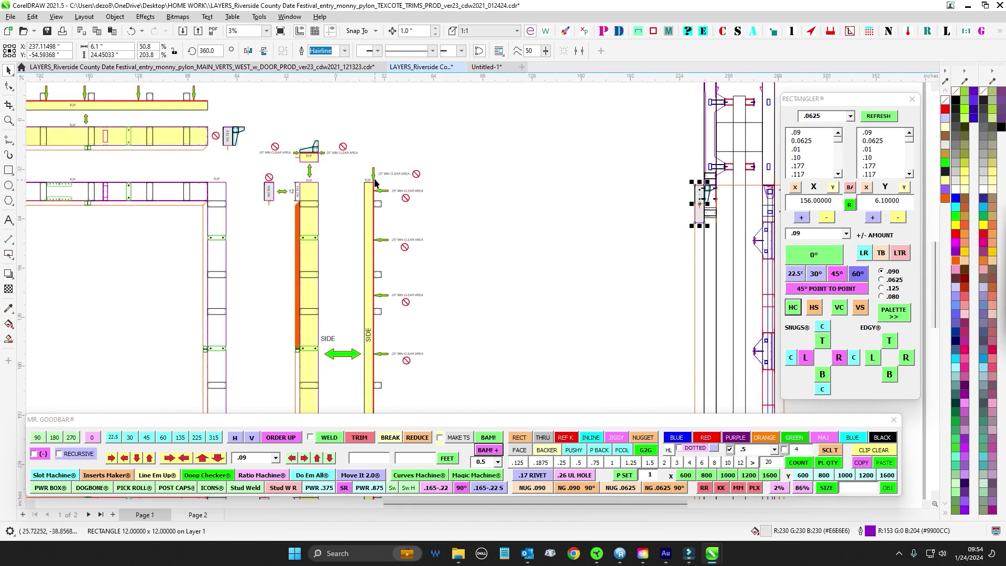
scroll(378, 314, down, 3)
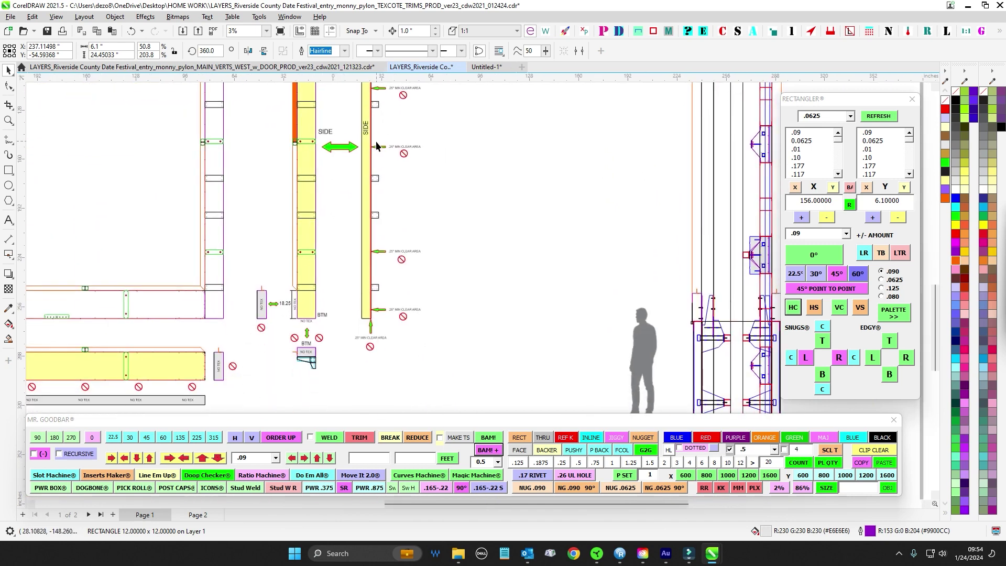
scroll(366, 301, up, 4)
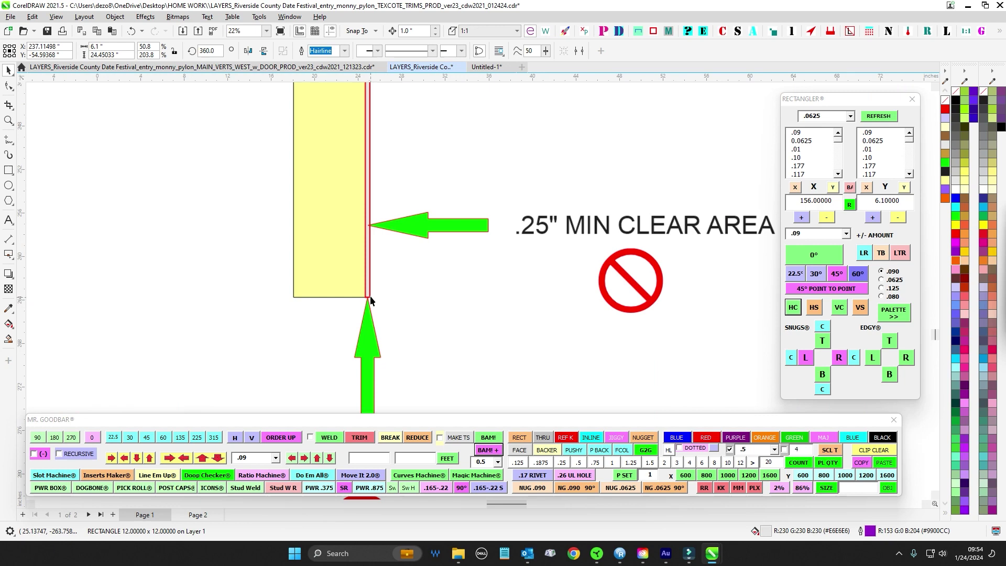
scroll(374, 231, down, 3)
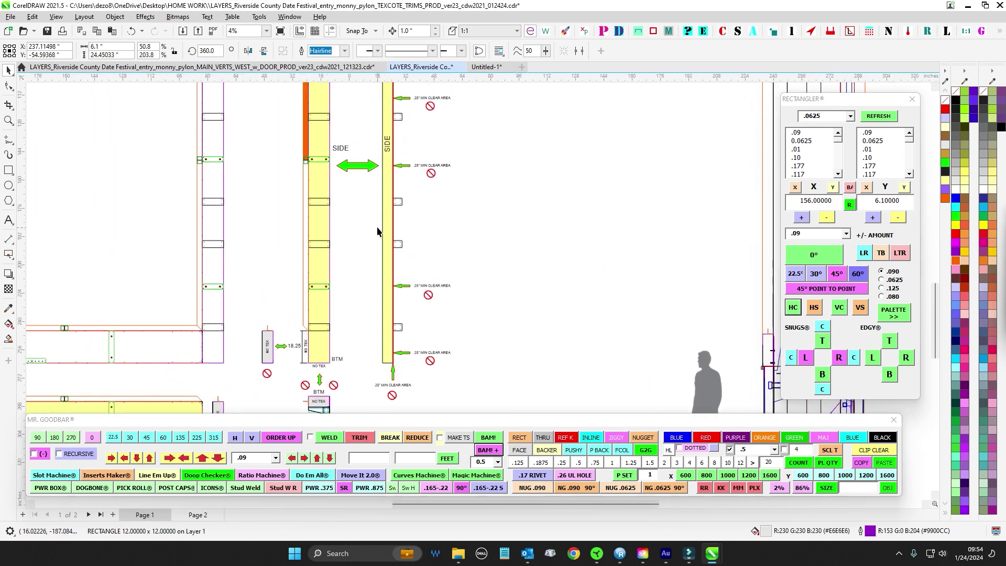
click(319, 215)
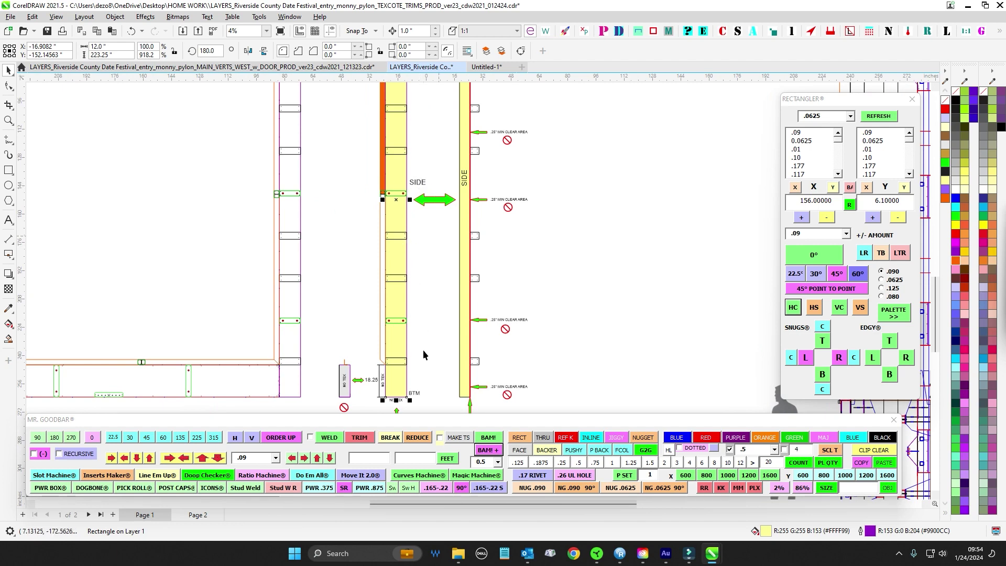
Clear the selection and select the grey 12 by 6.1 inch NO TEX rectangle below the BTM label.
drag(423, 350, 417, 196)
click(419, 198)
scroll(388, 260, up, 3)
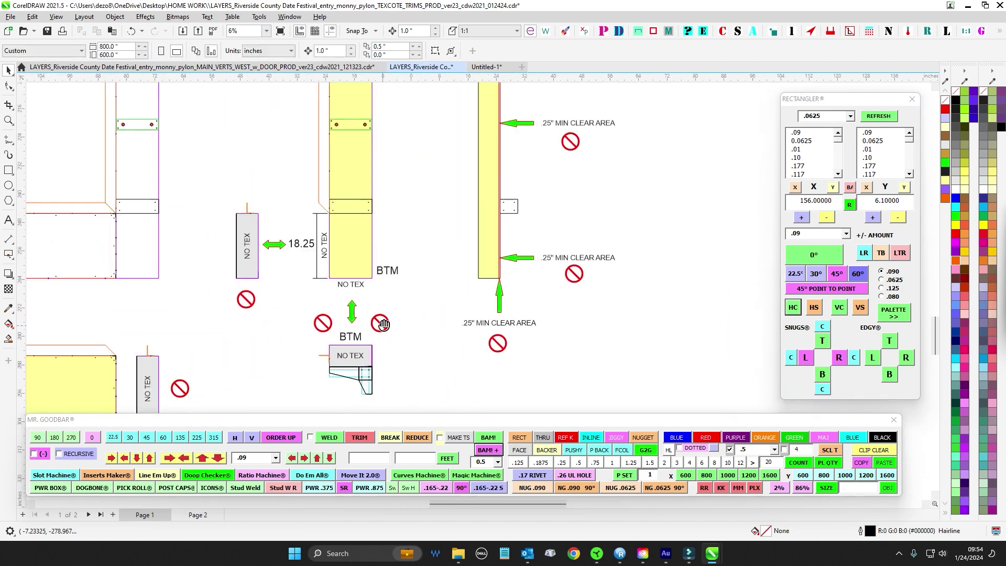
scroll(490, 215, up, 1)
drag(466, 320, 527, 269)
click(461, 293)
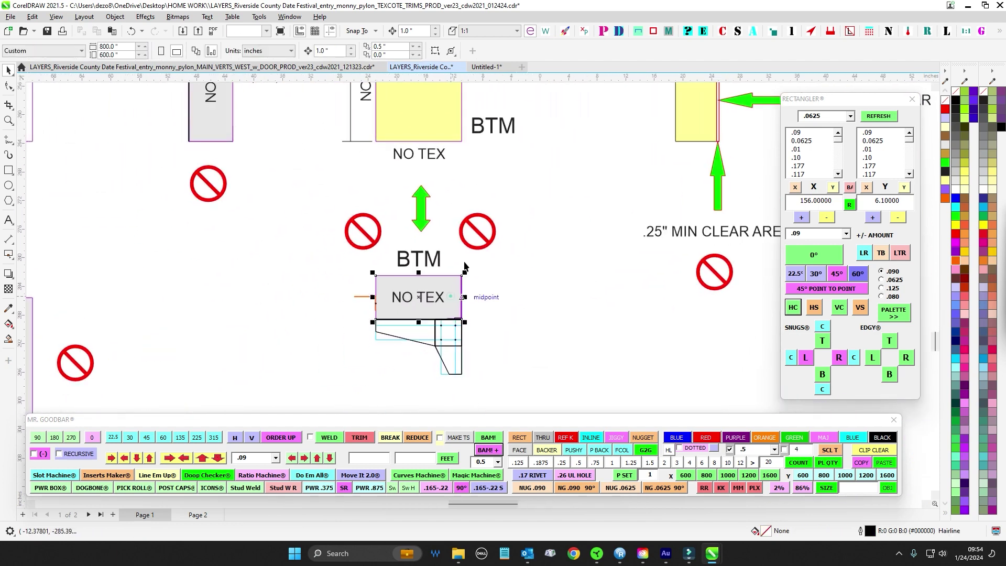
Select the grey NO TEX end rectangle beside the side trim's 18.25 inch dimension.
scroll(487, 191, down, 4)
drag(247, 211, 416, 231)
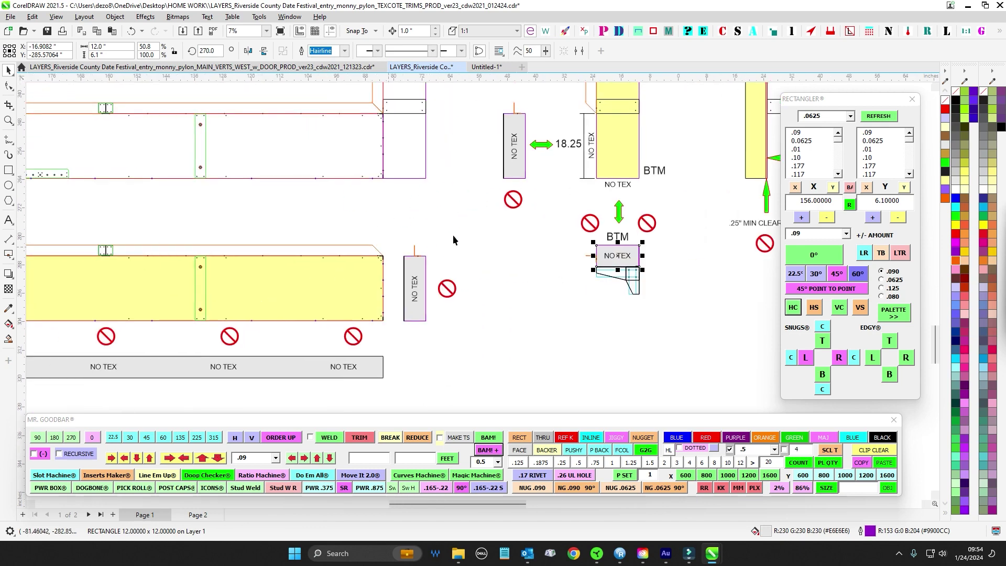
drag(609, 159, 447, 264)
scroll(447, 263, up, 3)
click(338, 209)
click(248, 185)
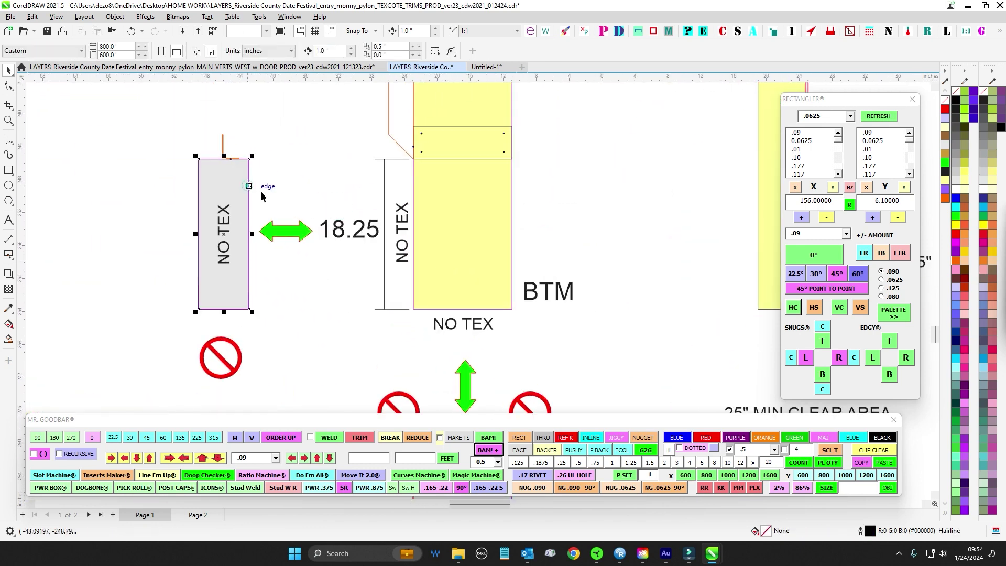
Select the yellow 156 by 18.25 inch bottom trim.
scroll(261, 191, down, 2)
drag(262, 297, 534, 182)
click(327, 316)
Compare the side trim's 18.25 inch NO TEX area with the frame's lower corner and the full-height side views.
scroll(369, 265, up, 2)
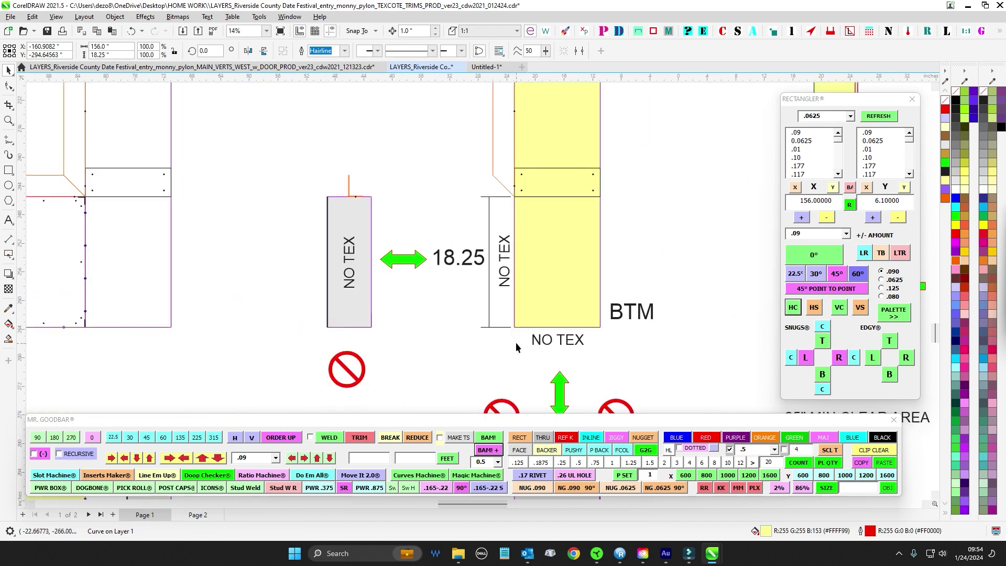
scroll(508, 197, up, 3)
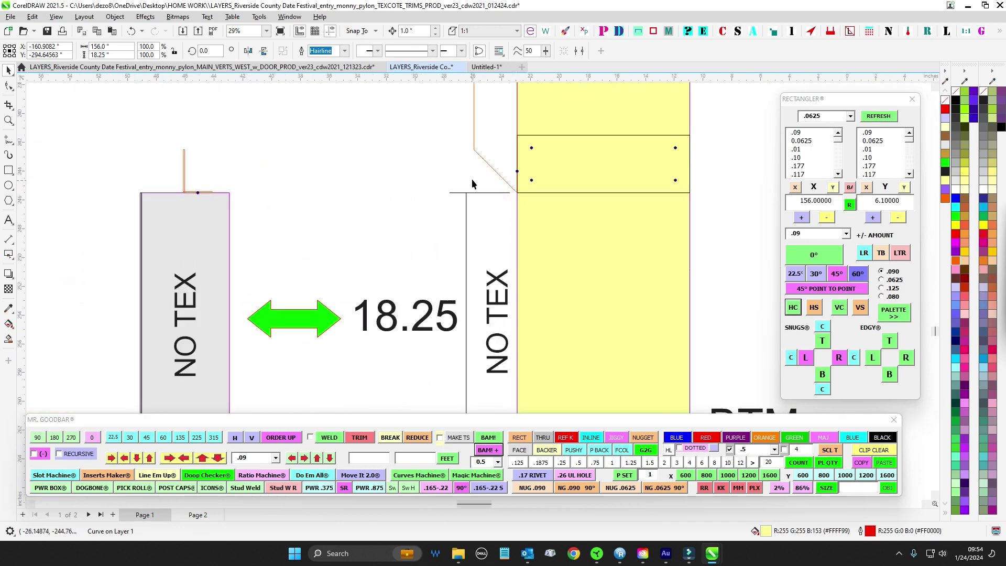
scroll(472, 178, down, 3)
scroll(531, 177, left, 5)
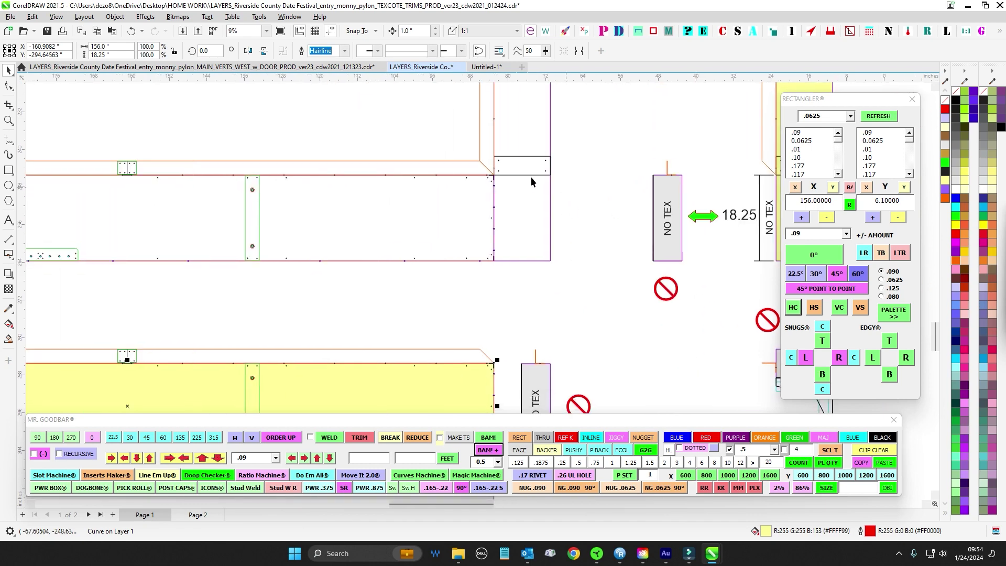
scroll(540, 288, down, 5)
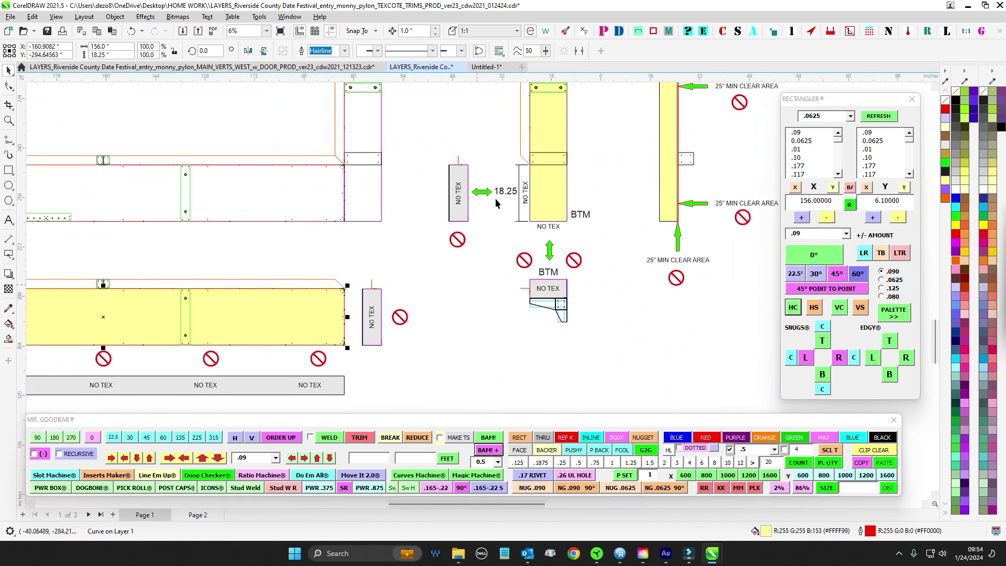
drag(528, 173, 401, 405)
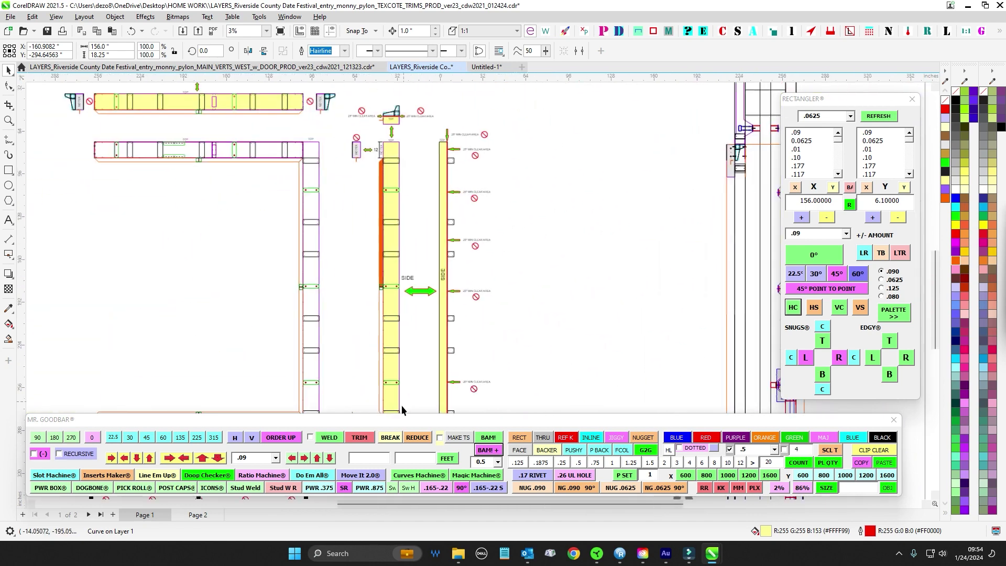
Remove the orange fill from the 3 by 96.5 inch strip beside the side trim.
click(413, 222)
click(382, 191)
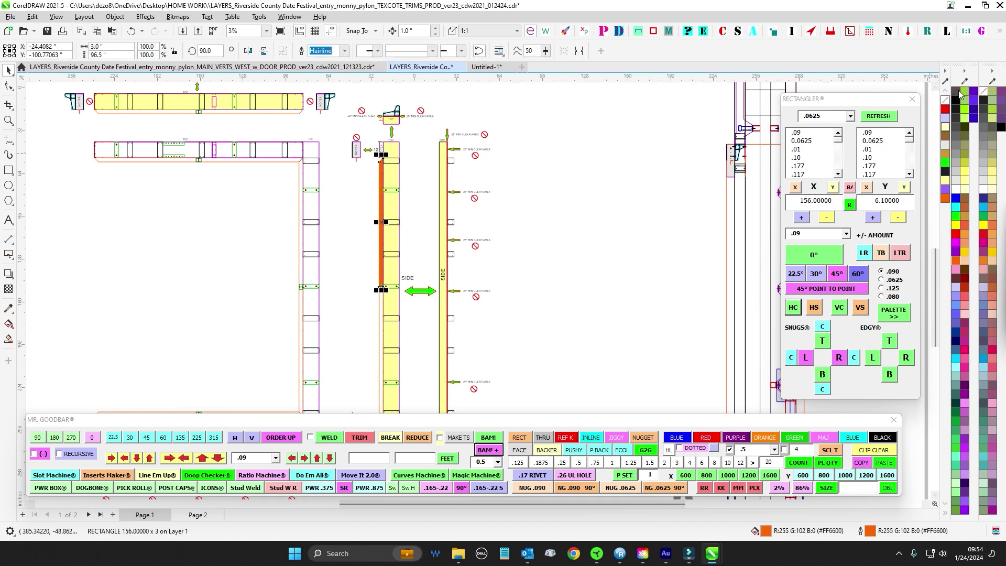
click(958, 91)
Select the yellow bottom trim and its attached details between the two grey NO TEX end sections.
scroll(599, 153, down, 1)
drag(575, 274, 566, 314)
scroll(373, 407, up, 4)
drag(373, 407, 489, 164)
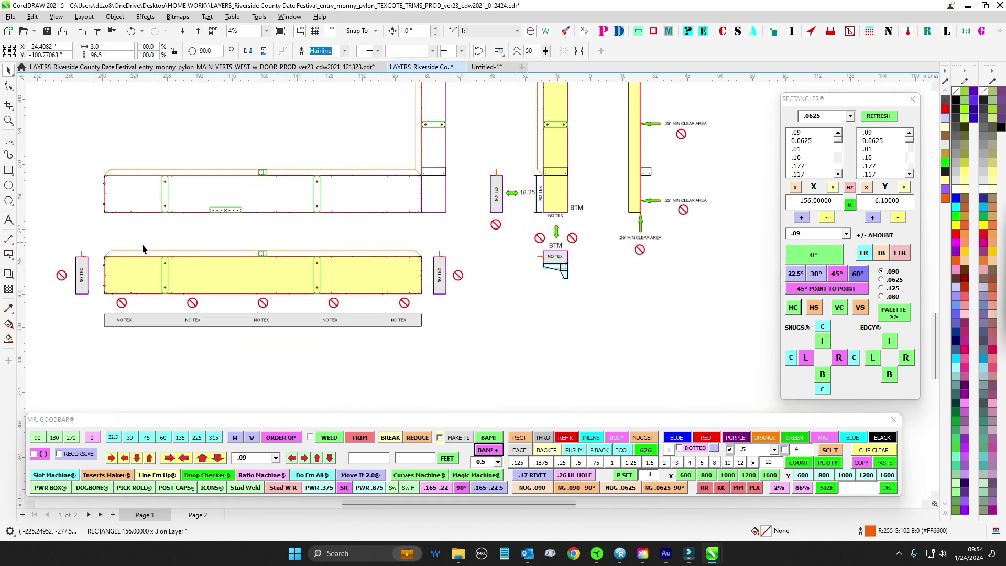
drag(144, 262, 206, 243)
click(153, 218)
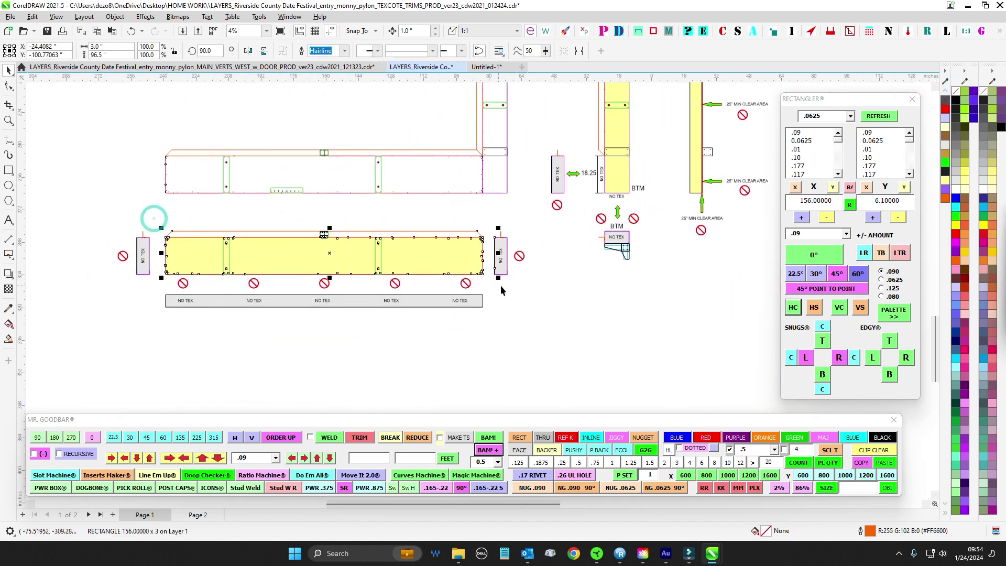
Deselect the bottom trim and examine the grey NO TEX section at its right end against the side trim's lower end.
click(534, 302)
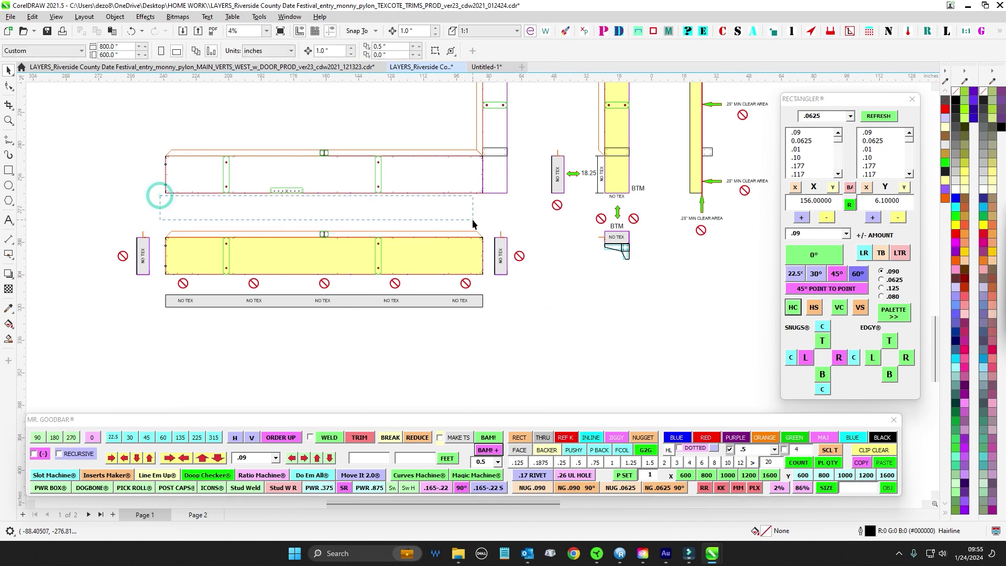
scroll(483, 194, up, 2)
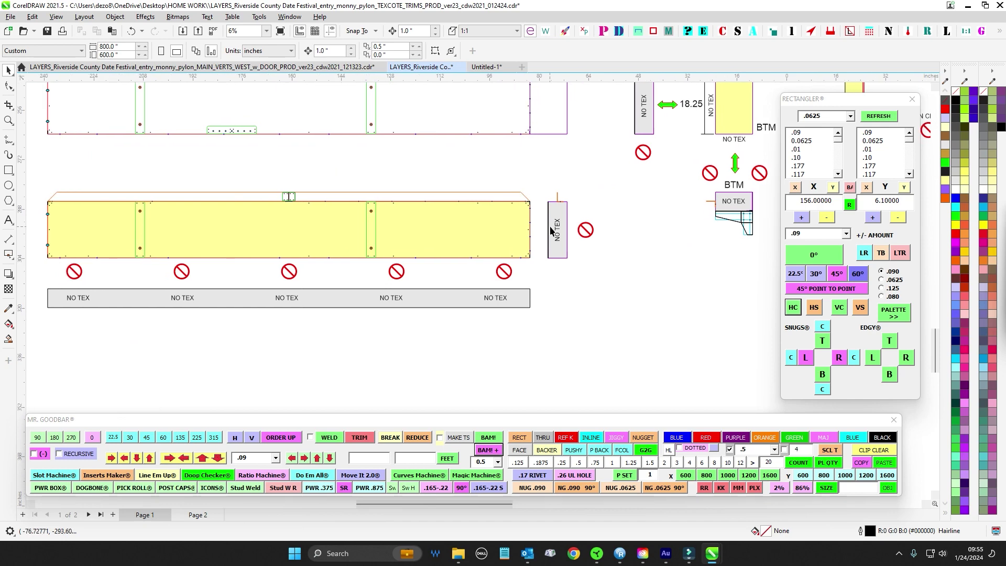
drag(551, 219, 338, 305)
scroll(461, 262, down, 1)
scroll(472, 241, left, 2)
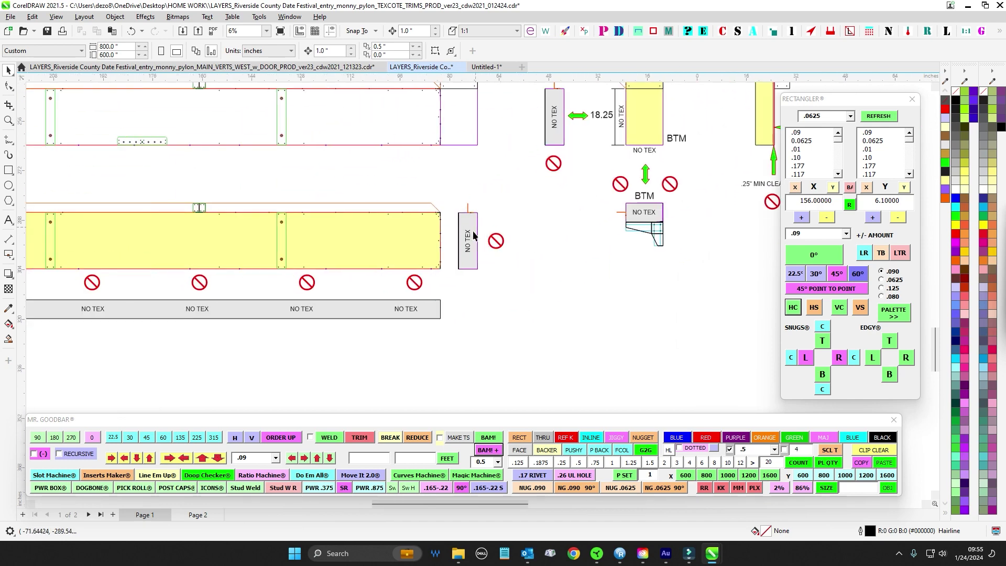
drag(453, 274, 694, 281)
scroll(212, 220, up, 3)
scroll(201, 258, down, 5)
drag(301, 192, 359, 321)
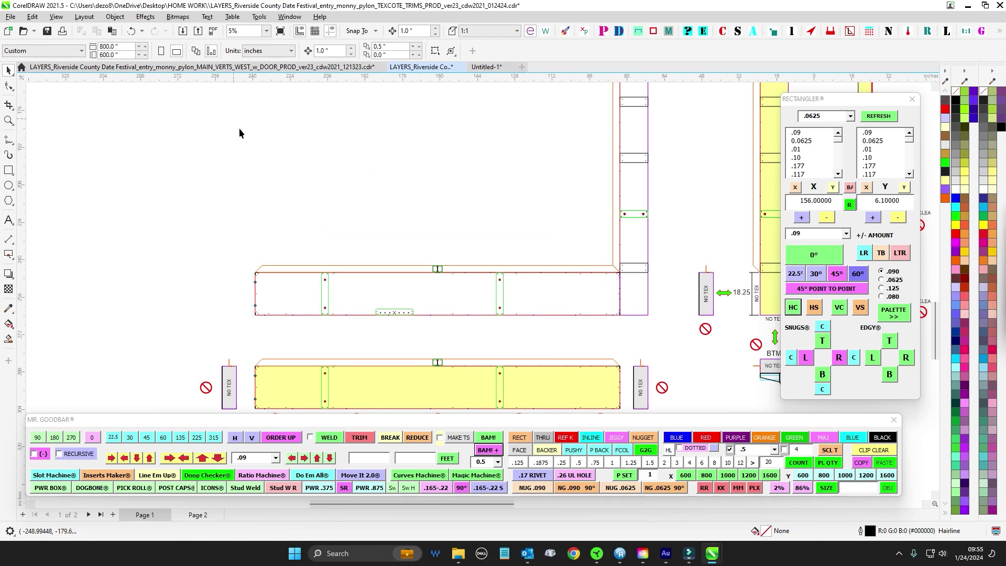
Inspect the bottom trim's left NO TEX end section and the long NO TEX strip running beneath the trim.
scroll(288, 327, up, 2)
scroll(287, 327, down, 2)
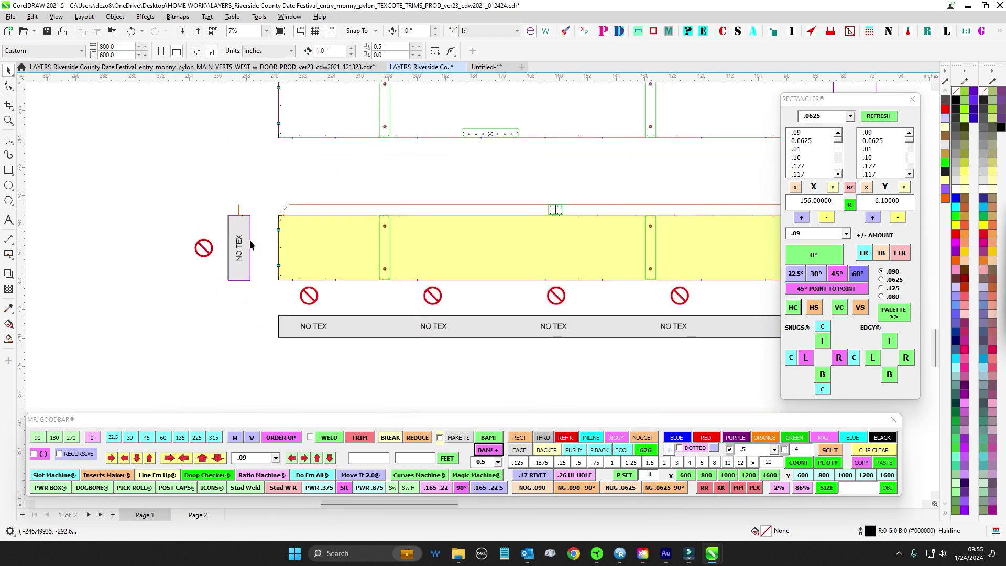
drag(250, 245, 68, 266)
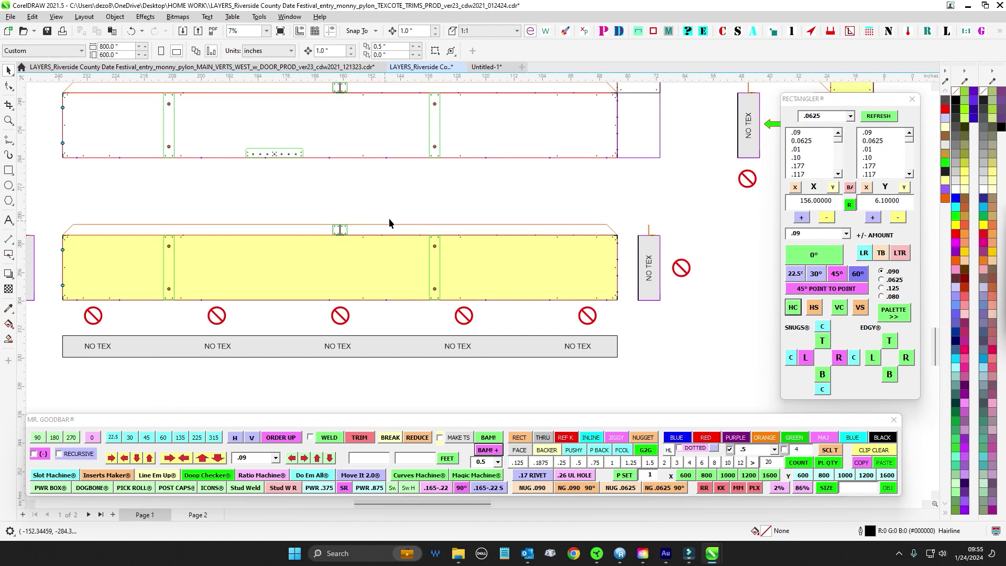
scroll(624, 254, down, 5)
drag(670, 307, 436, 345)
scroll(436, 344, down, 4)
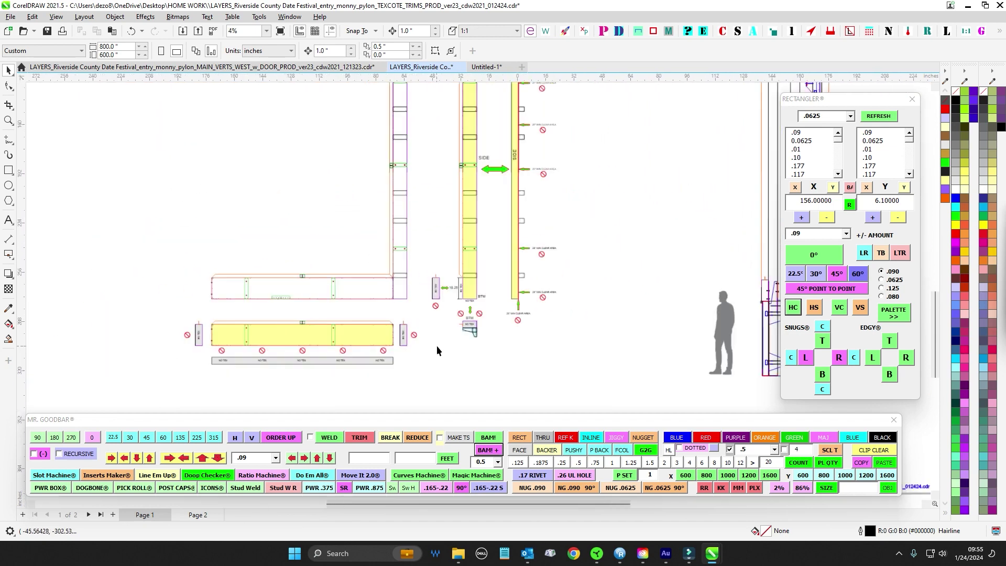
Examine the .25" MIN CLEAR AREA along the top trim's upper edge and the NO TEX section at its right end.
drag(338, 204, 328, 299)
scroll(350, 179, up, 2)
scroll(350, 178, up, 3)
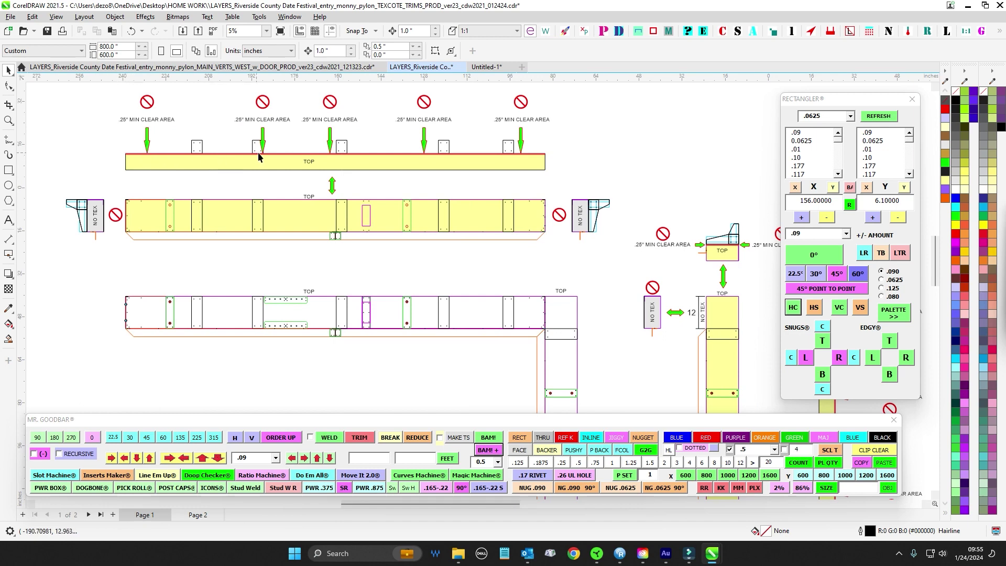
drag(655, 173, 452, 101)
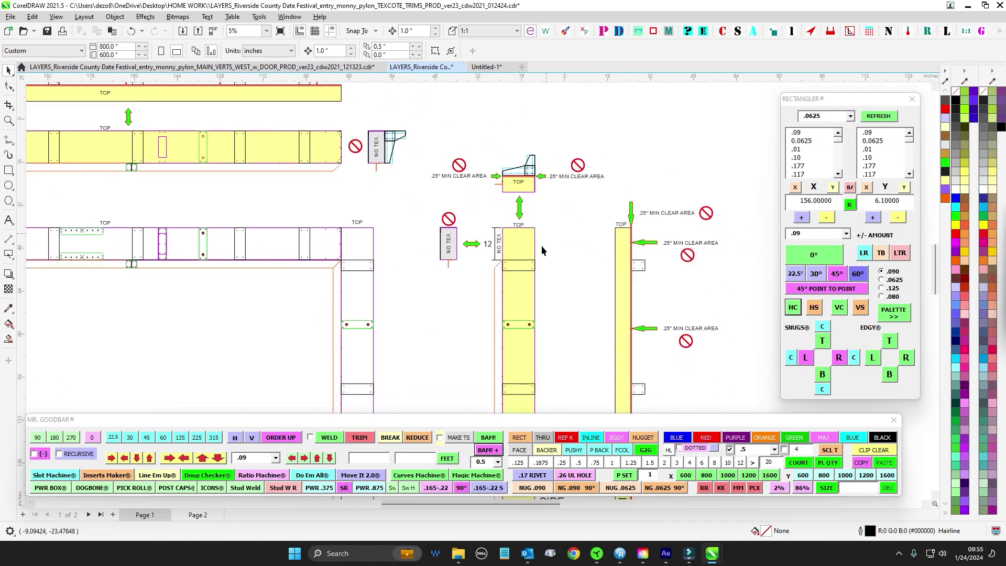
scroll(560, 281, down, 2)
drag(424, 215, 538, 252)
scroll(527, 220, up, 1)
scroll(526, 219, up, 3)
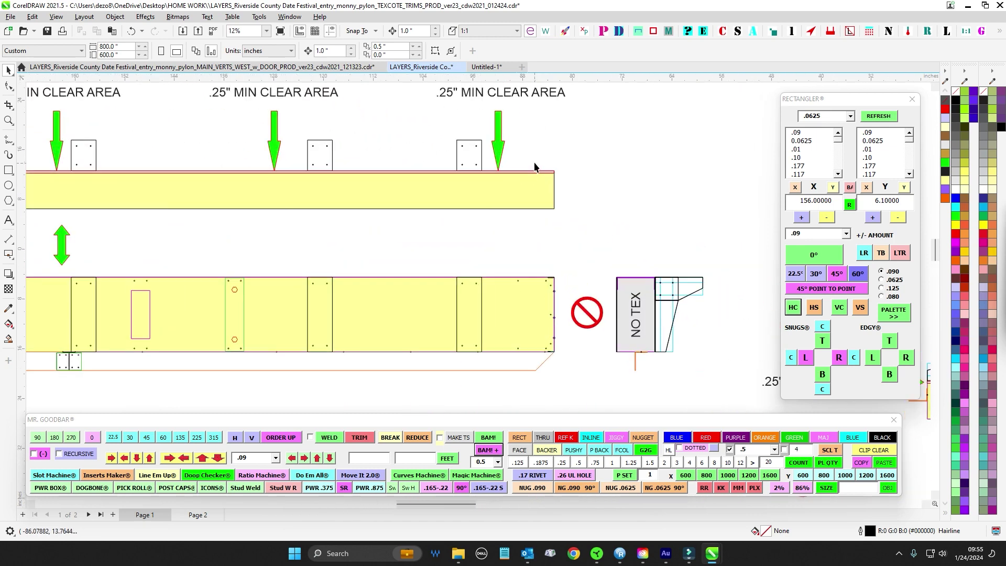
Check the .25" MIN CLEAR AREA at the upper corner and along the outer edge of the side trim's narrow view.
scroll(544, 162, down, 2)
drag(555, 176, 429, 183)
scroll(429, 182, down, 1)
drag(602, 260, 465, 187)
scroll(465, 187, up, 1)
scroll(466, 178, up, 3)
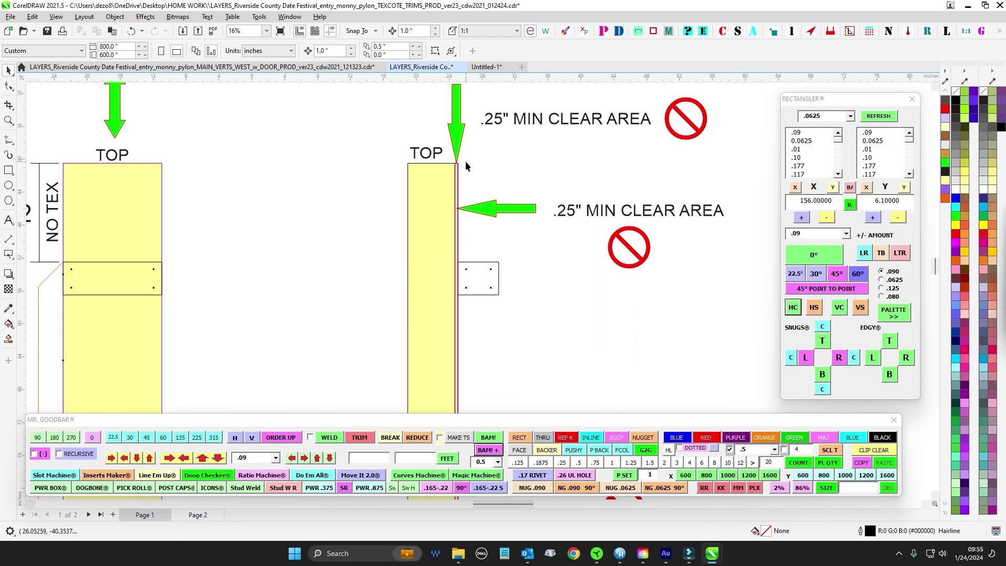
scroll(465, 161, down, 3)
scroll(512, 251, up, 1)
scroll(399, 97, down, 1)
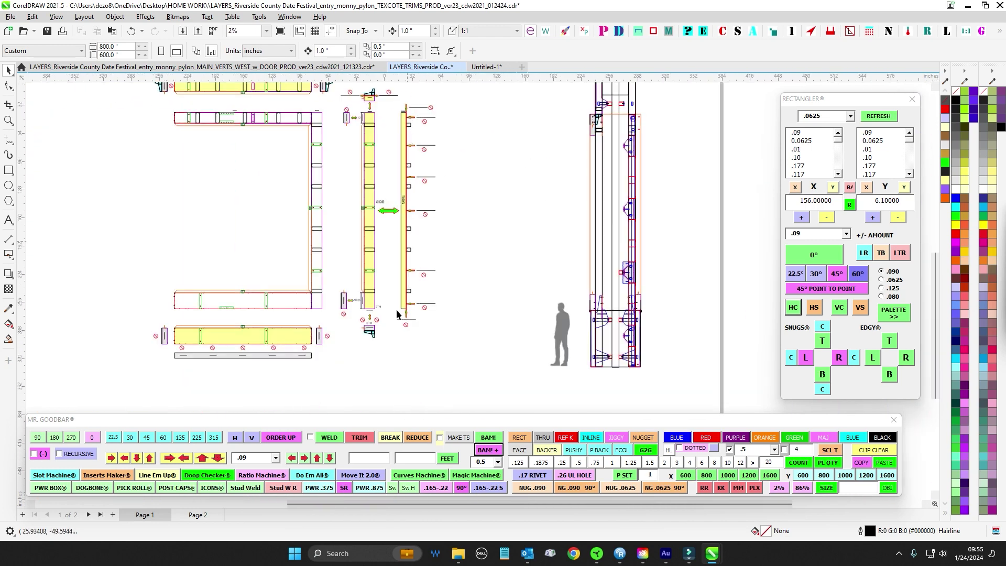
Compare the side trim's 18.25 inch bottom and 12 inch top NO TEX areas, and review the whole trim layout.
scroll(371, 304, up, 2)
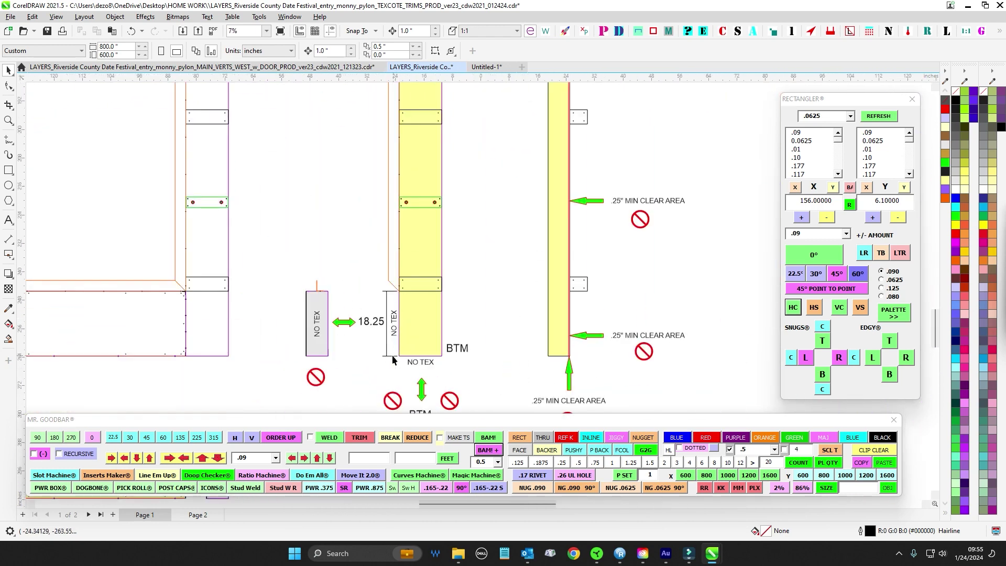
scroll(444, 350, down, 2)
scroll(491, 393, up, 1)
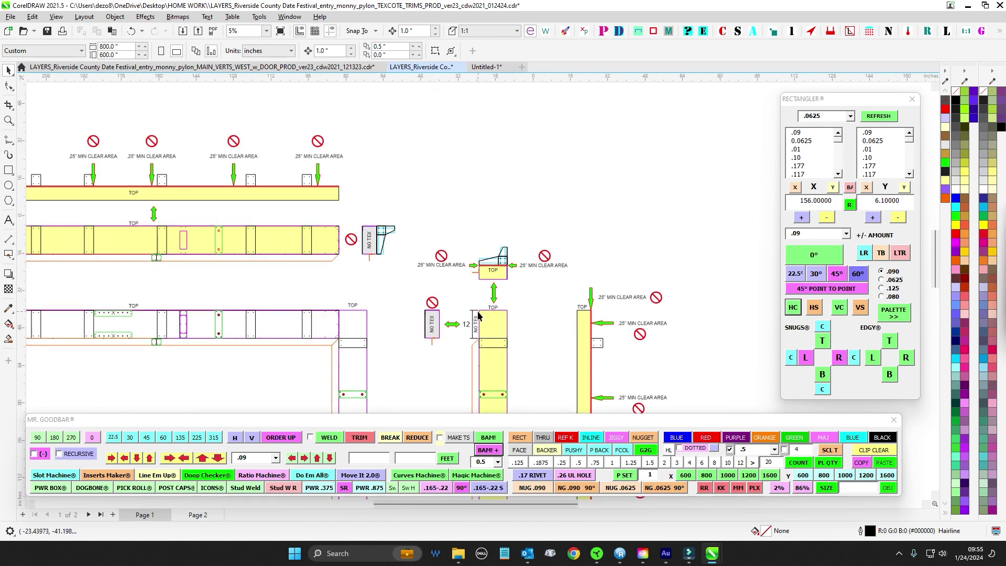
scroll(343, 230, up, 1)
scroll(555, 278, down, 2)
scroll(535, 203, down, 1)
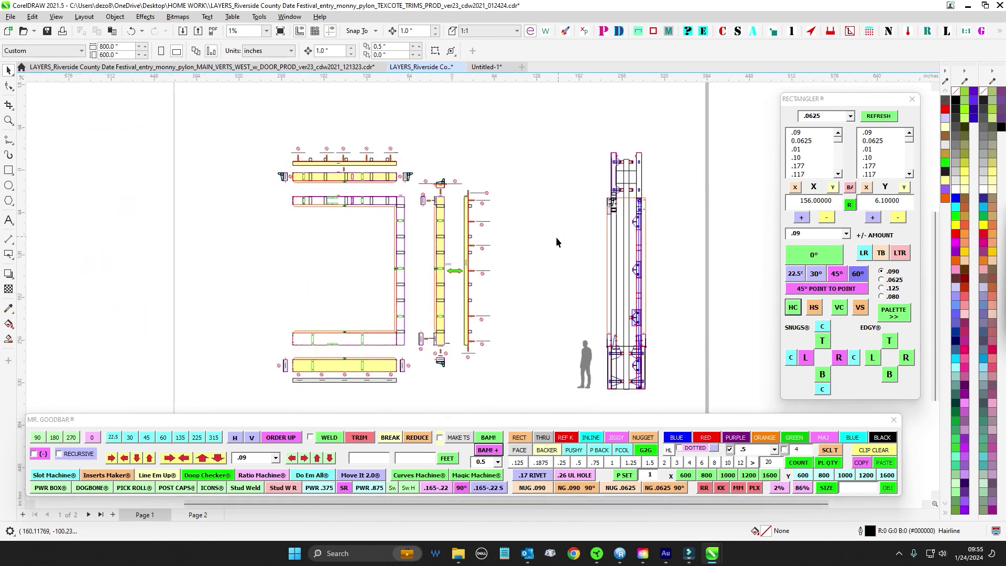